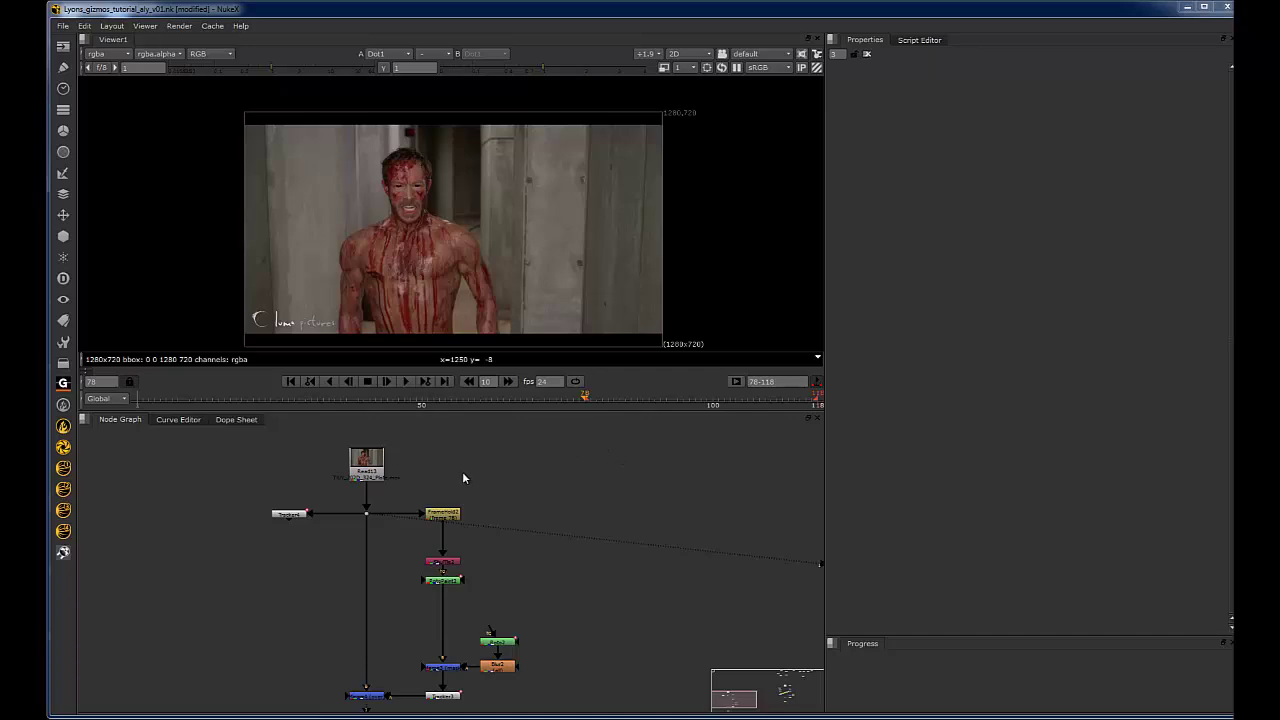
# Examine the node tree around the Read13 plate, Tracker4, FrameHold2, Shuffle2 and RotoPaint2 nodes
pyautogui.scroll(3, 445, 555)
pyautogui.moveTo(456, 564); pyautogui.dragTo(456, 549)
pyautogui.click(494, 527)
pyautogui.click(452, 597)
pyautogui.click(422, 523)
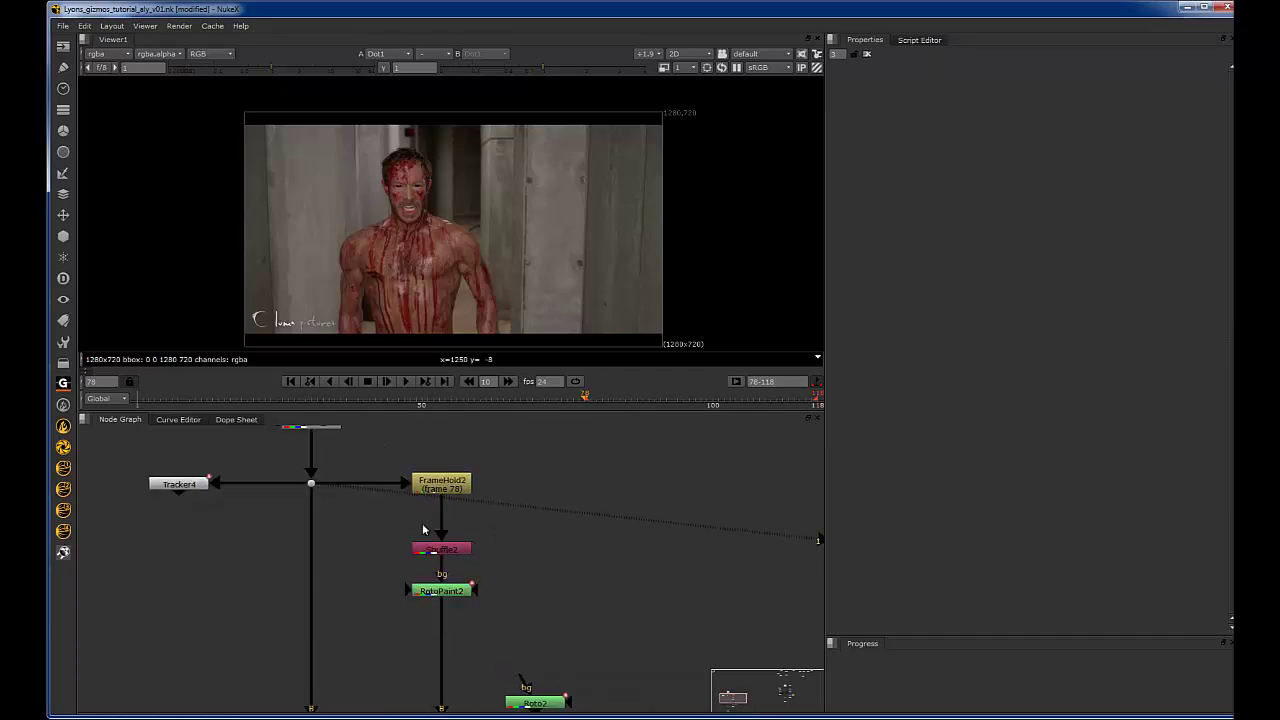
pyautogui.scroll(-4, 422, 523)
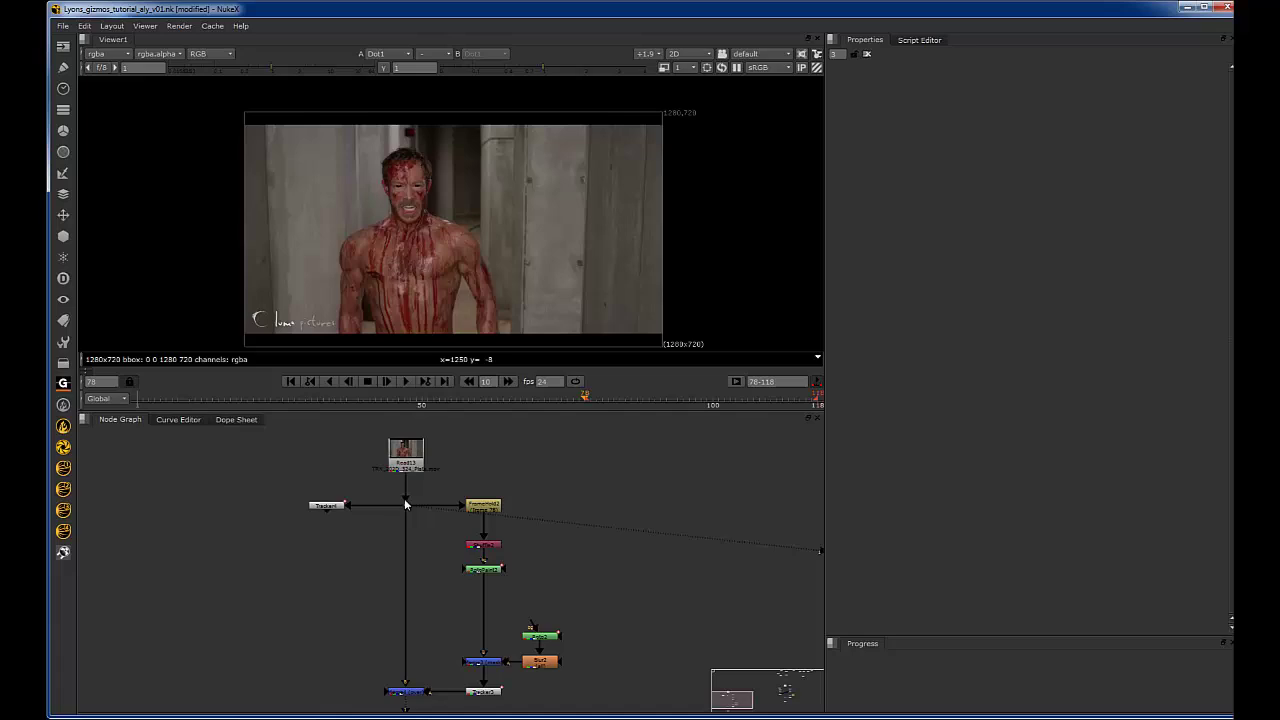
pyautogui.scroll(2, 405, 500)
pyautogui.moveTo(462, 488); pyautogui.dragTo(386, 541)
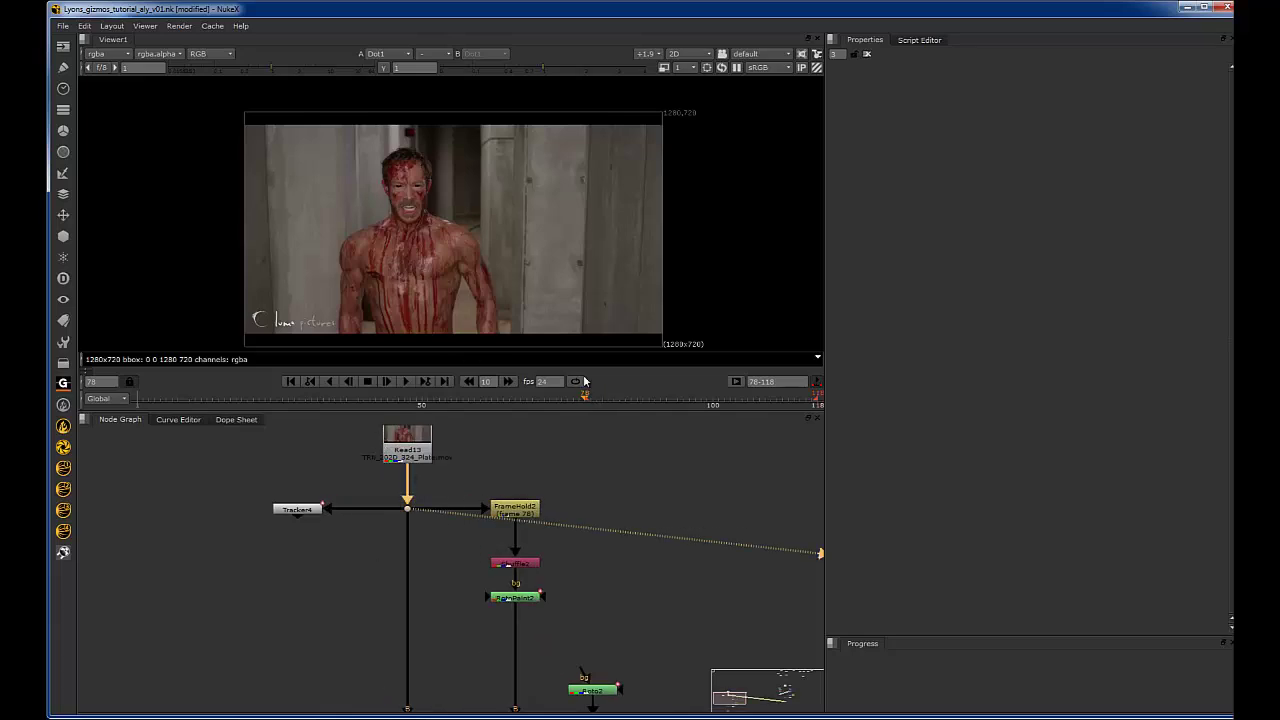
# Play the original plate from its start and examine the changing light on the wall behind the actor
pyautogui.scroll(2, 467, 284)
pyautogui.moveTo(500, 274)
pyautogui.mouseDown(button='middle')
pyautogui.moveTo(563, 243)
pyautogui.moveTo(477, 285)
pyautogui.mouseUp(button='middle')
pyautogui.scroll(-1, 570, 240)
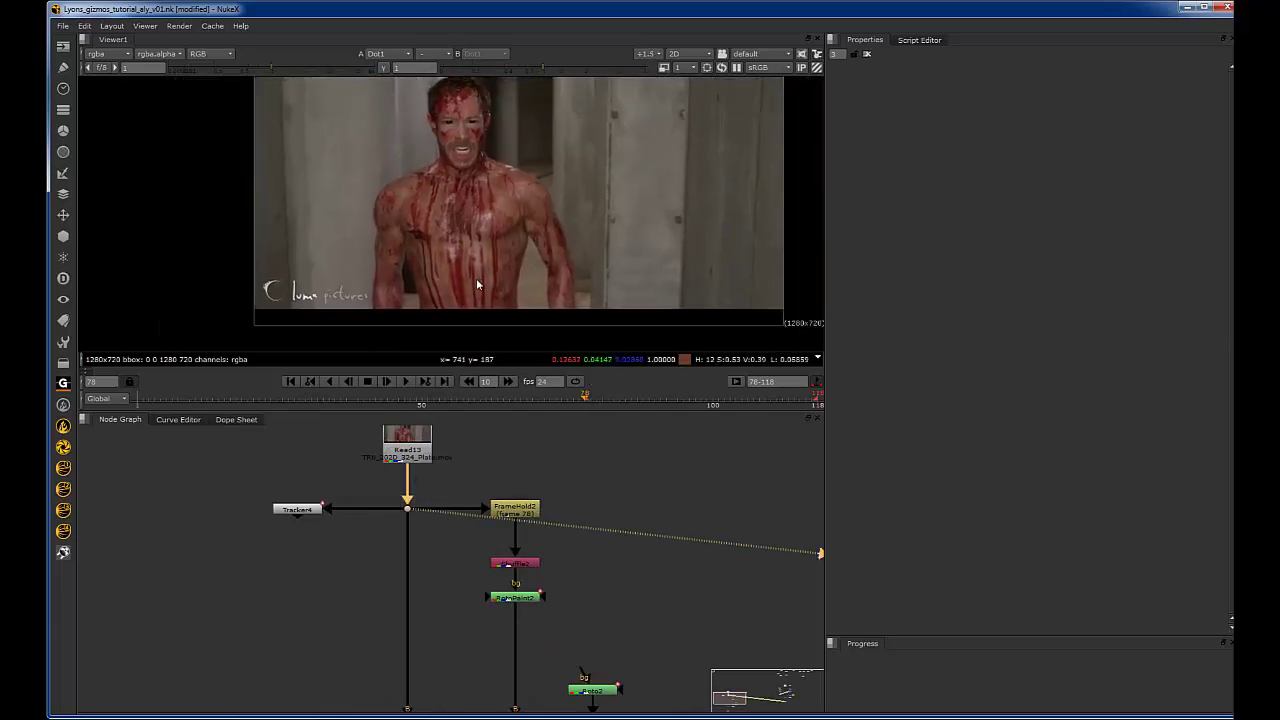
pyautogui.scroll(2, 476, 286)
pyautogui.scroll(-2, 503, 260)
pyautogui.scroll(1, 497, 251)
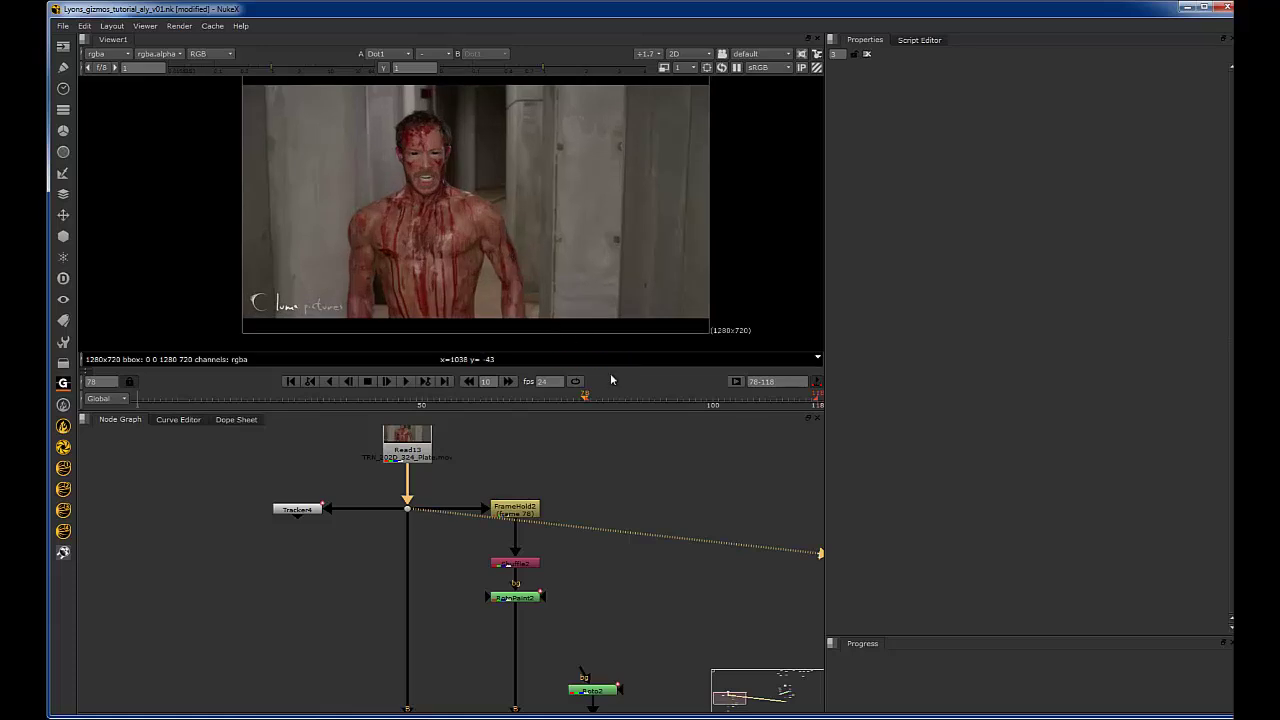
pyautogui.moveTo(608, 399); pyautogui.dragTo(637, 399)
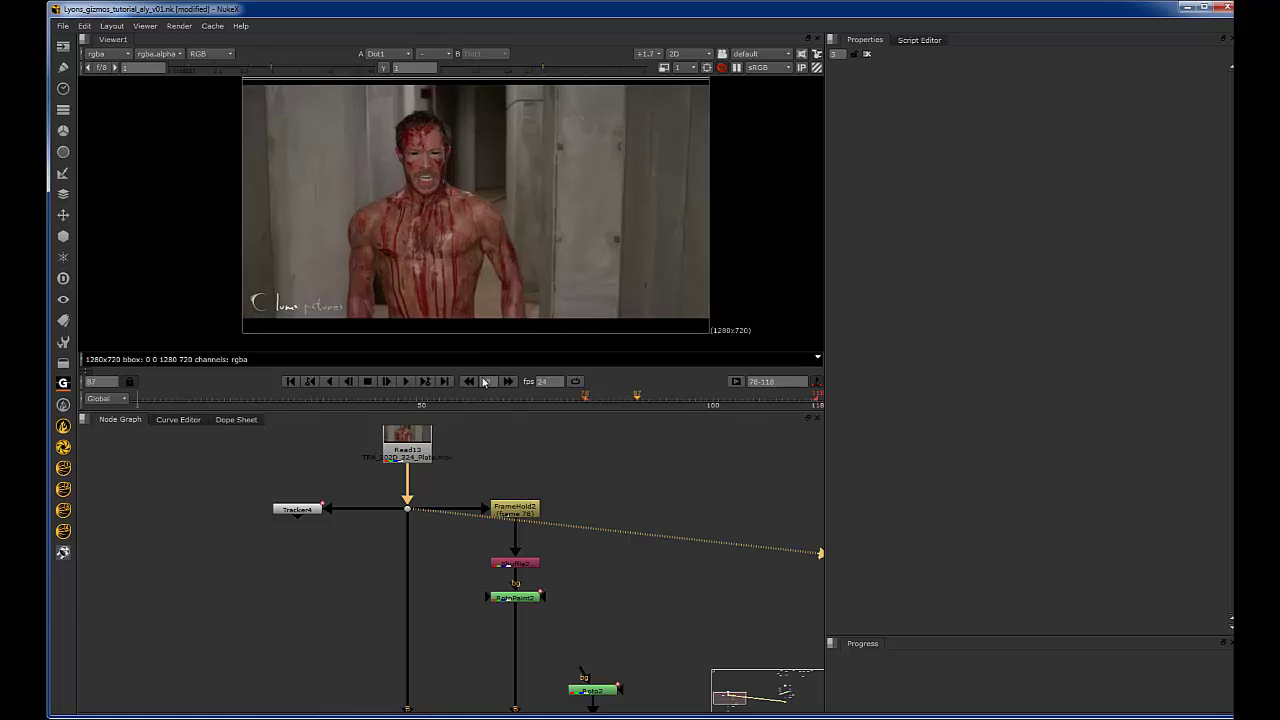
pyautogui.click(311, 381)
pyautogui.click(406, 381)
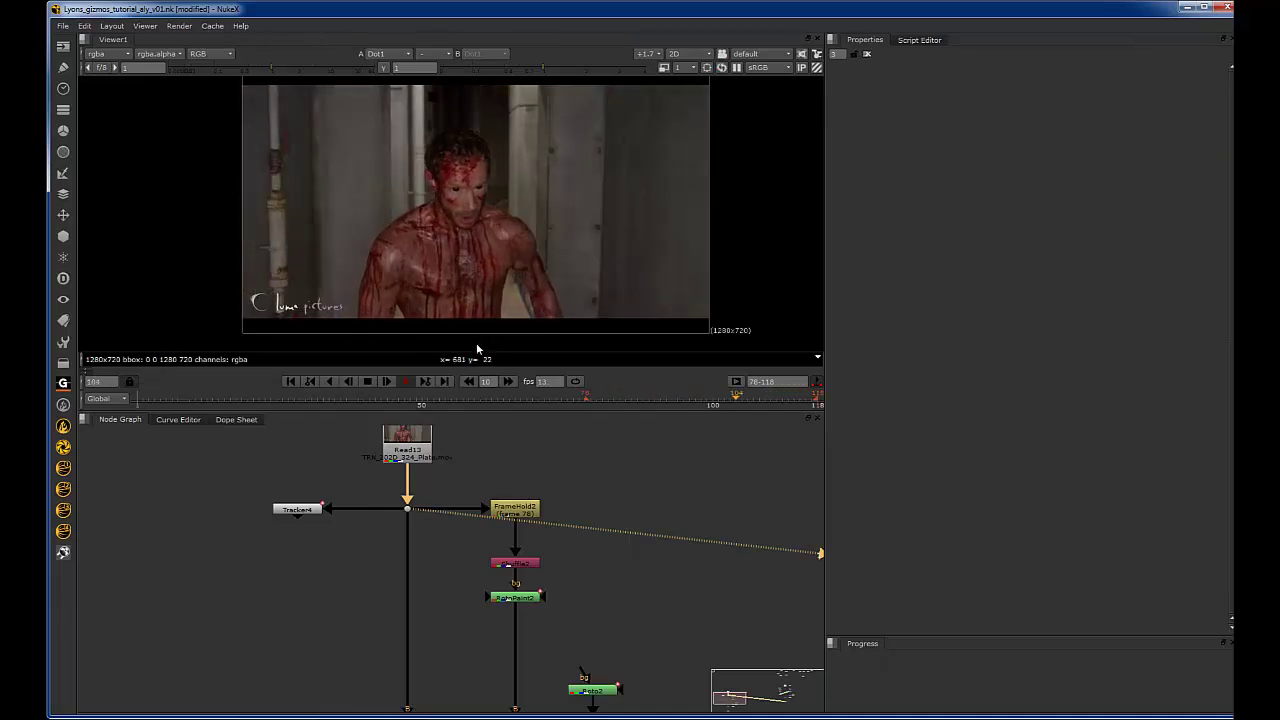
pyautogui.click(406, 381)
pyautogui.scroll(-2, 585, 500)
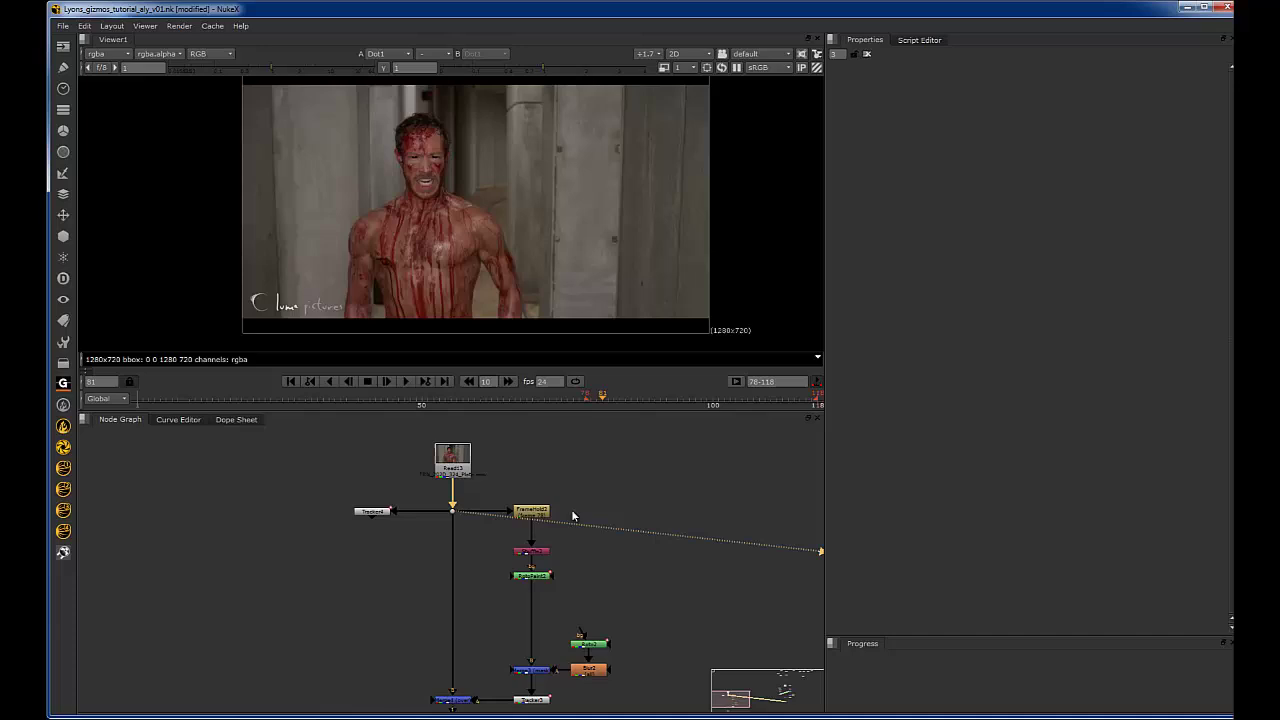
pyautogui.scroll(2, 613, 183)
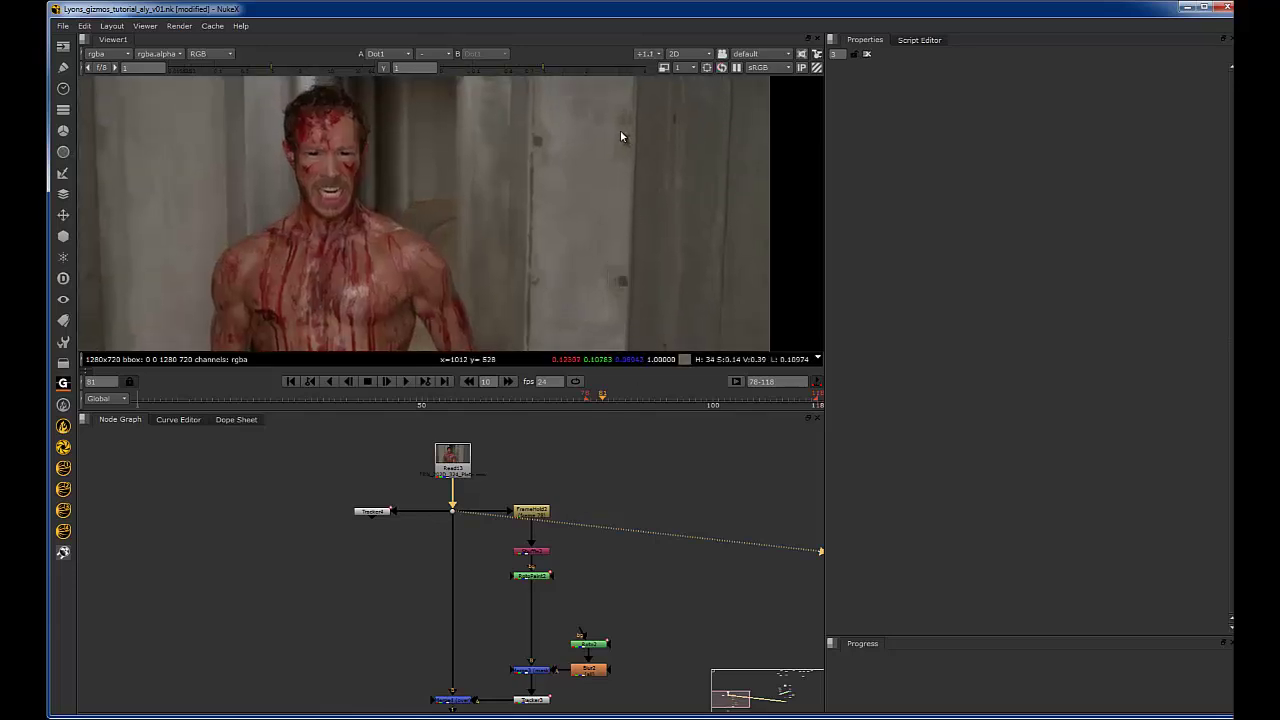
# View the RotoPaint2 clean plate and go to the start of the 78-118 frame range
pyautogui.moveTo(569, 561); pyautogui.dragTo(573, 553, button='middle')
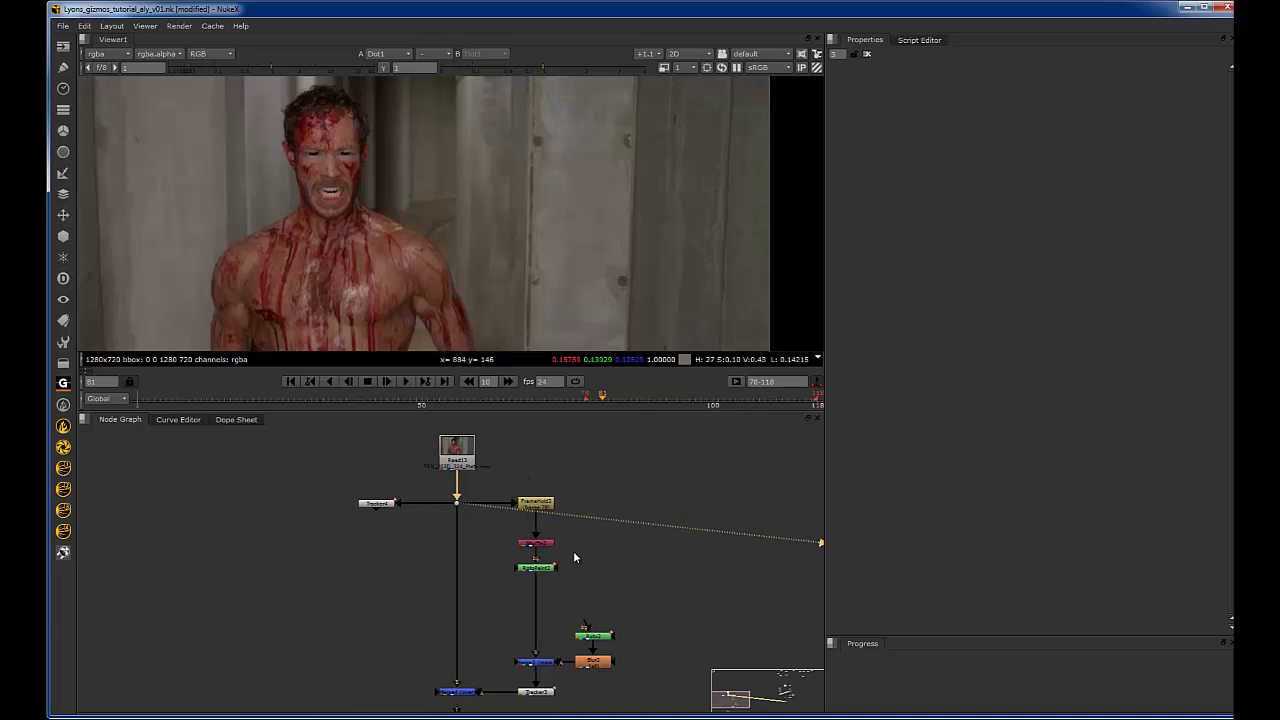
pyautogui.click(530, 565)
pyautogui.press('1')
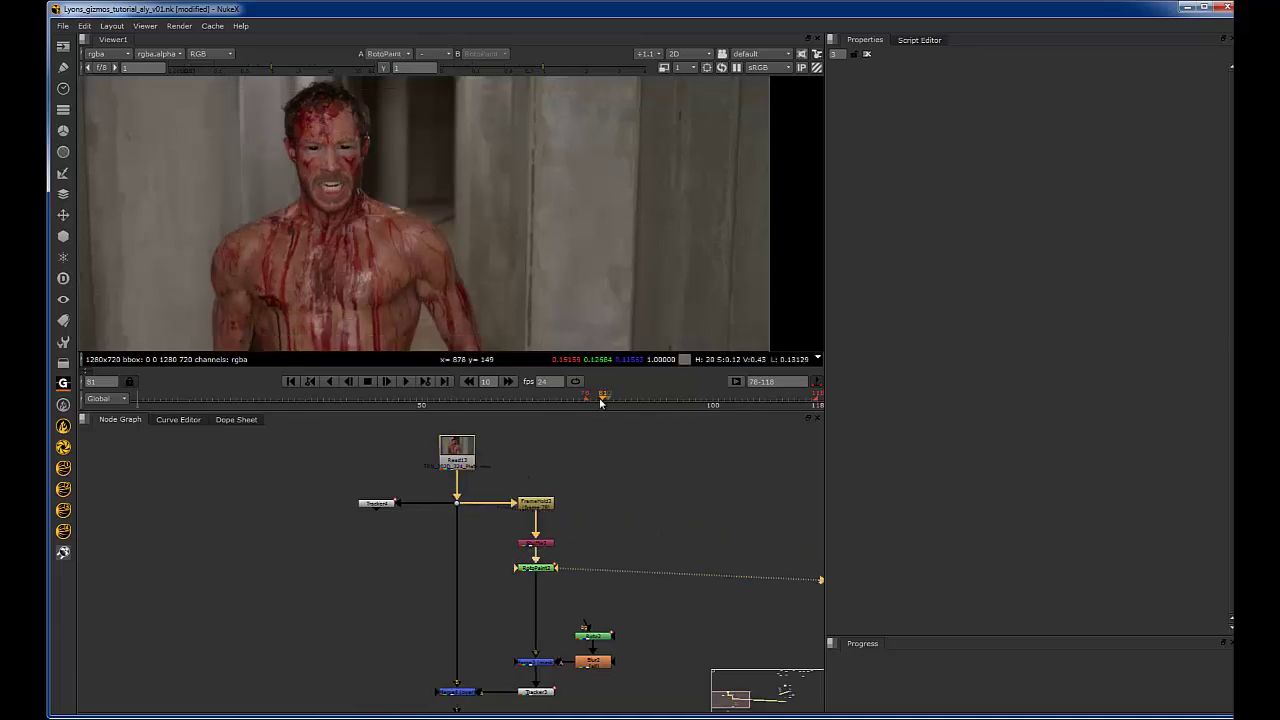
pyautogui.moveTo(603, 400); pyautogui.dragTo(588, 402)
# View the Merge4 result and play the shot back to check the patched wall
pyautogui.moveTo(500, 643); pyautogui.dragTo(570, 705)
pyautogui.moveTo(482, 664); pyautogui.dragTo(444, 704)
pyautogui.click(452, 692)
pyautogui.press('1')
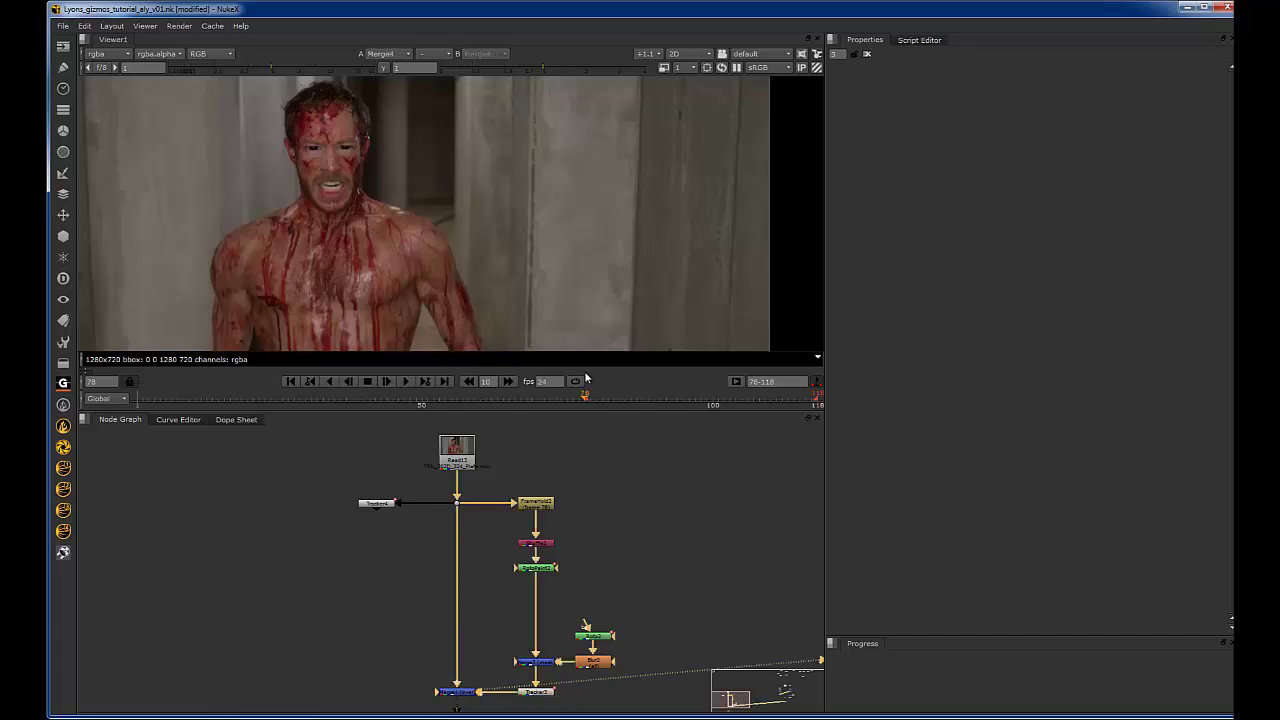
pyautogui.click(404, 382)
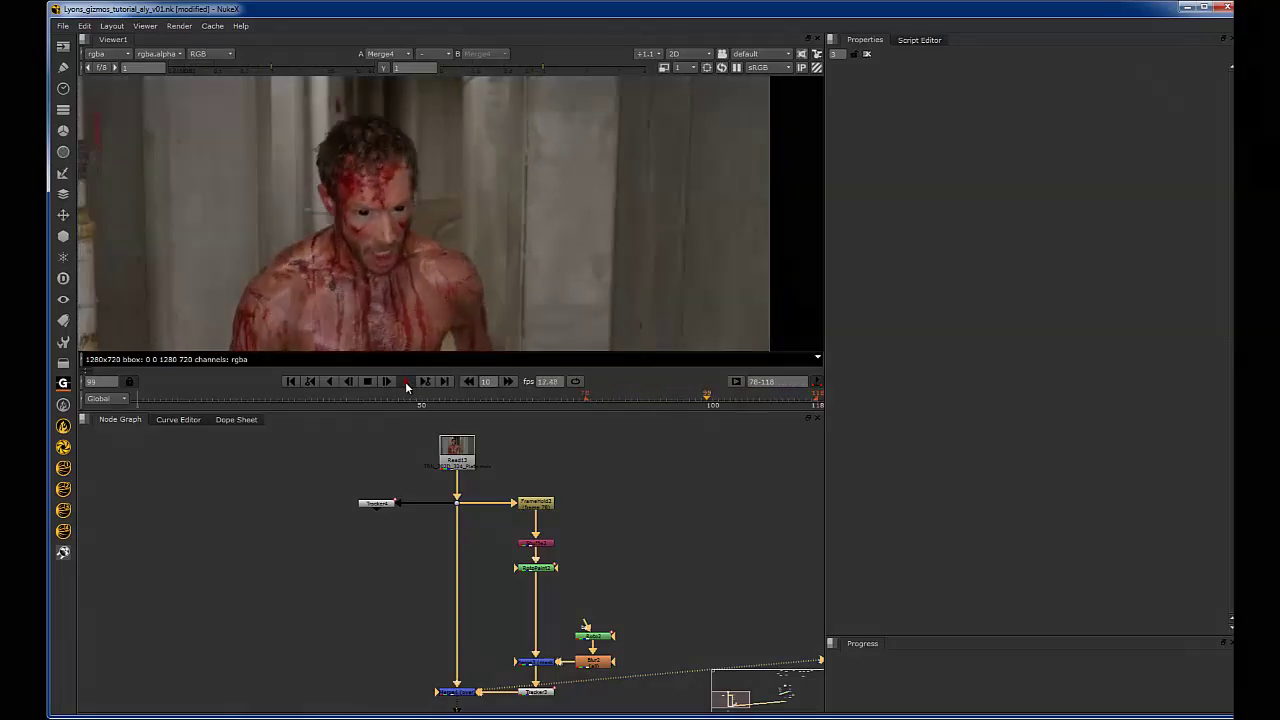
pyautogui.click(405, 381)
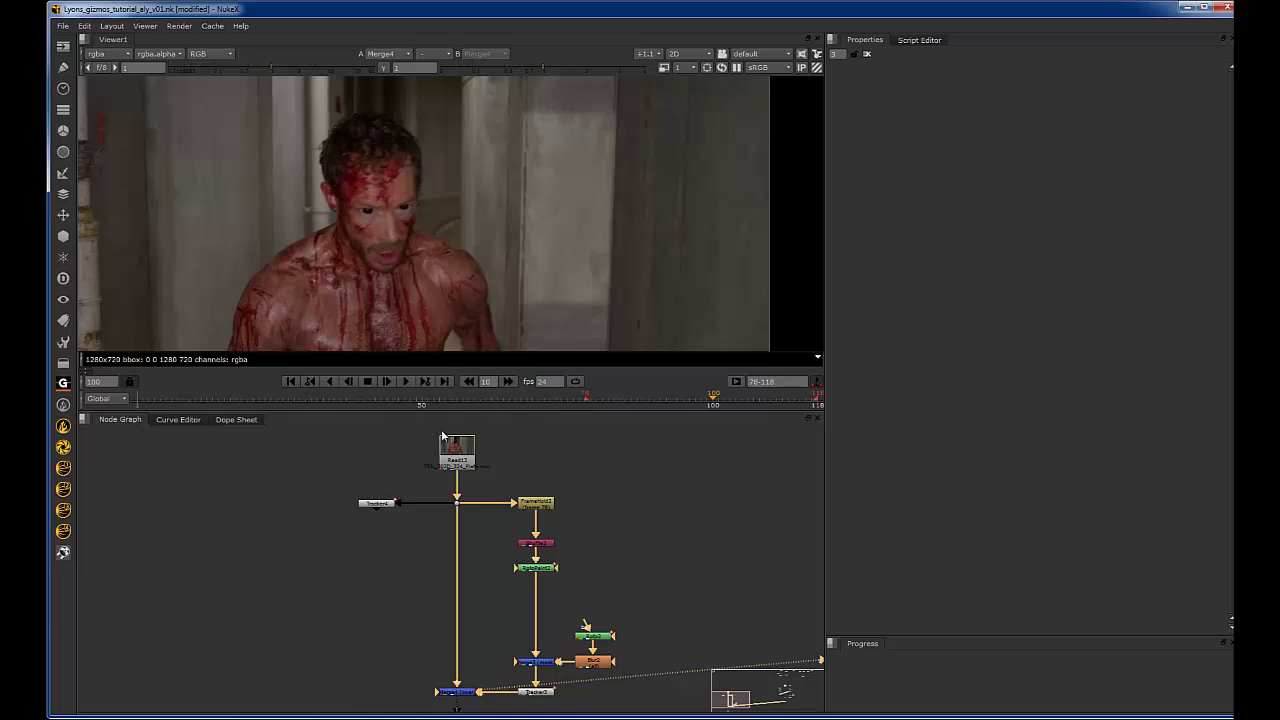
# View the stabilized Tracker4 output and scrub through frames to check the wall
pyautogui.click(376, 503)
pyautogui.press('1')
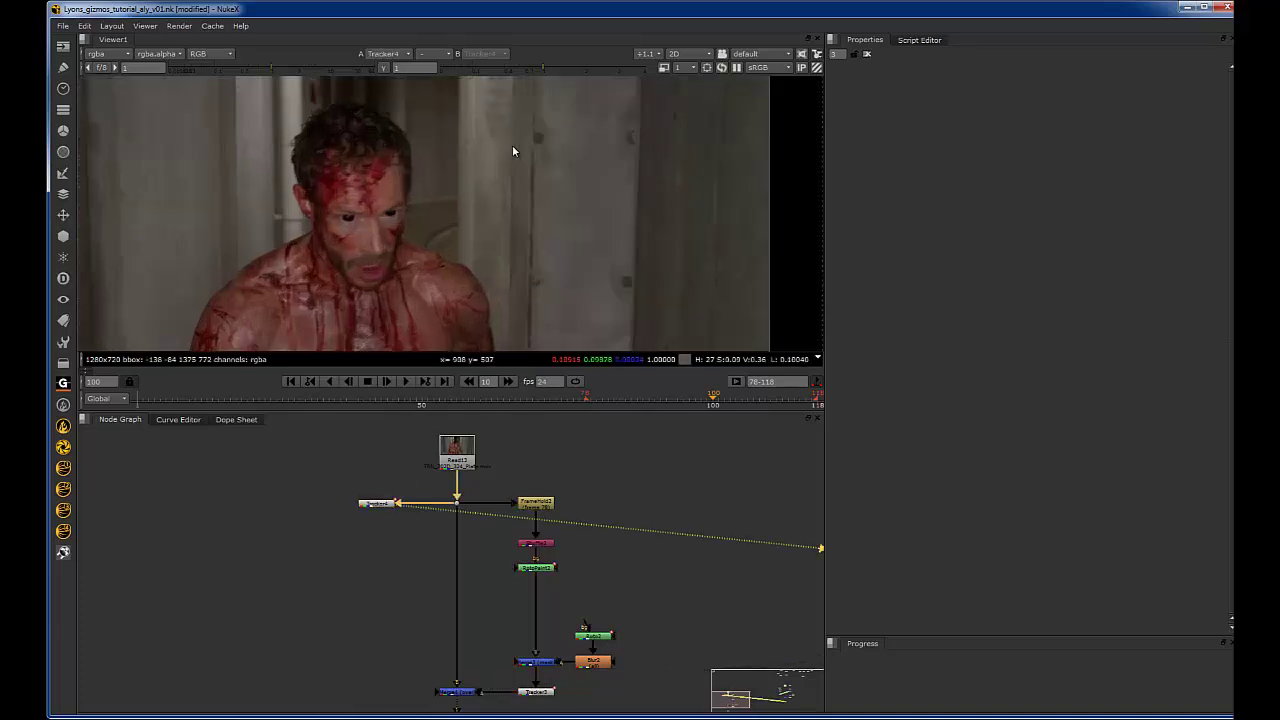
pyautogui.moveTo(615, 401); pyautogui.dragTo(672, 398)
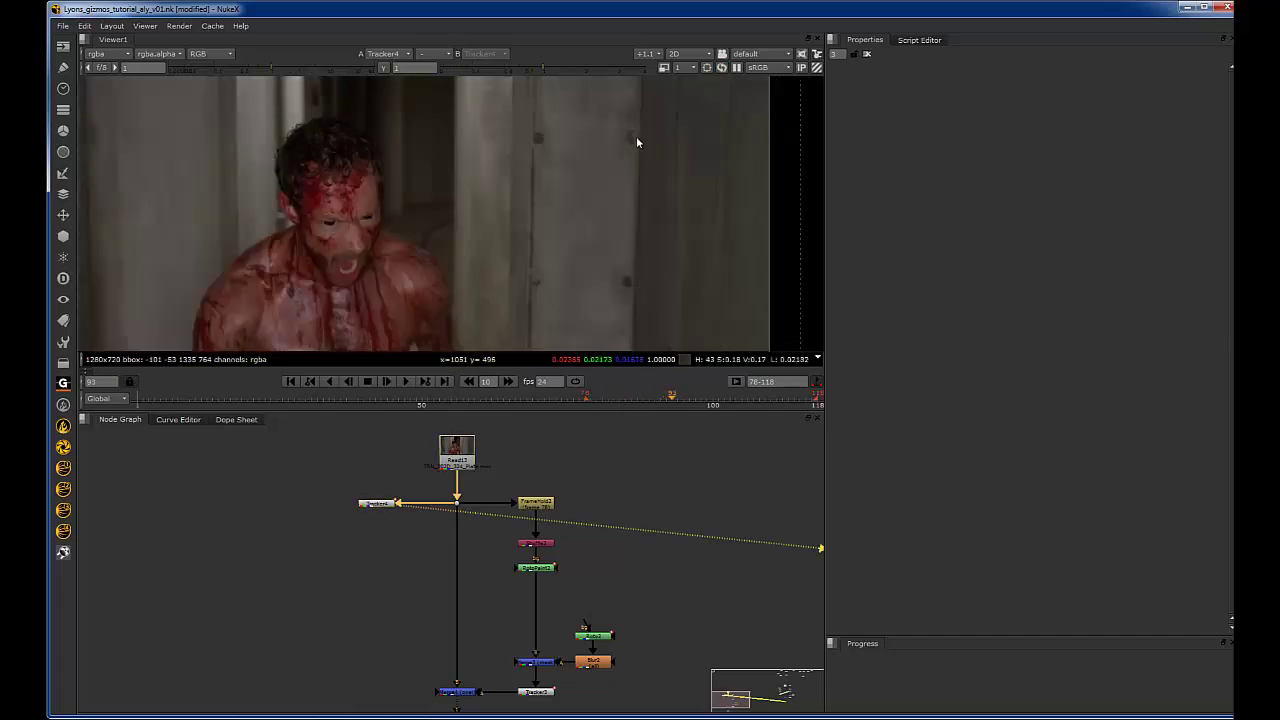
# Add a Crop node and connect it below Tracker4
pyautogui.click(379, 537)
pyautogui.press('Tab')
pyautogui.write('crop')
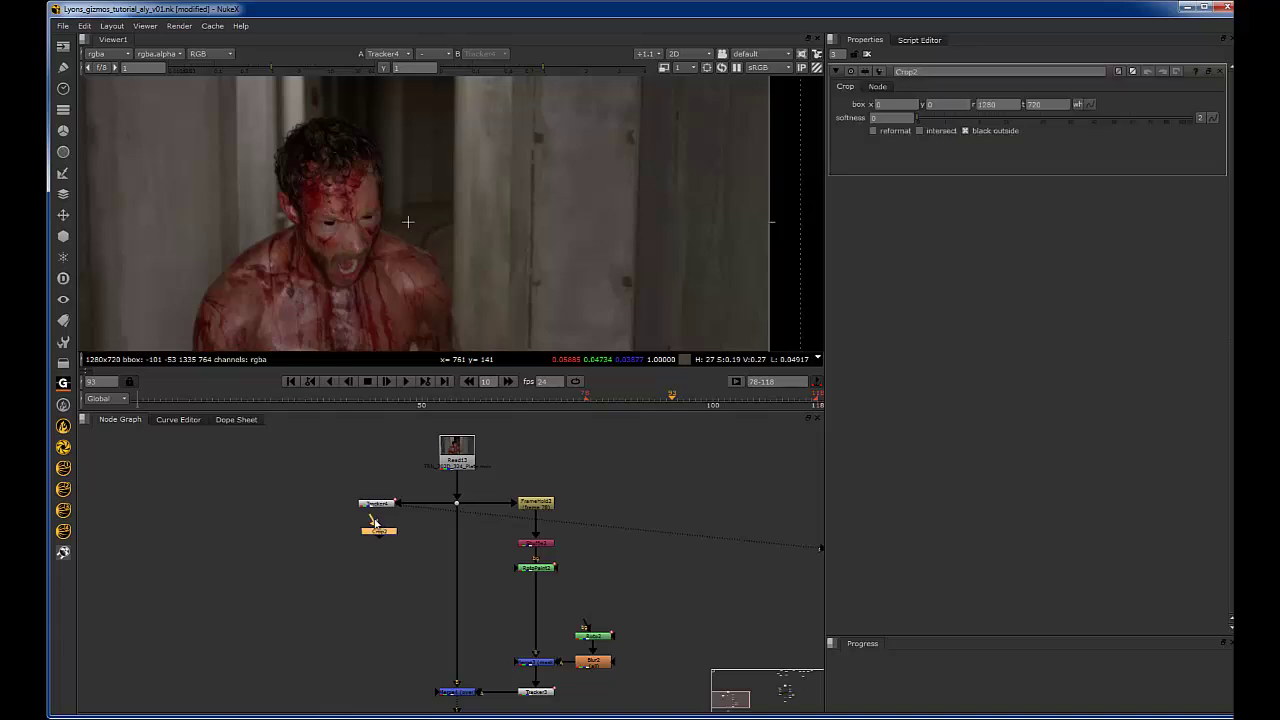
pyautogui.click(343, 493)
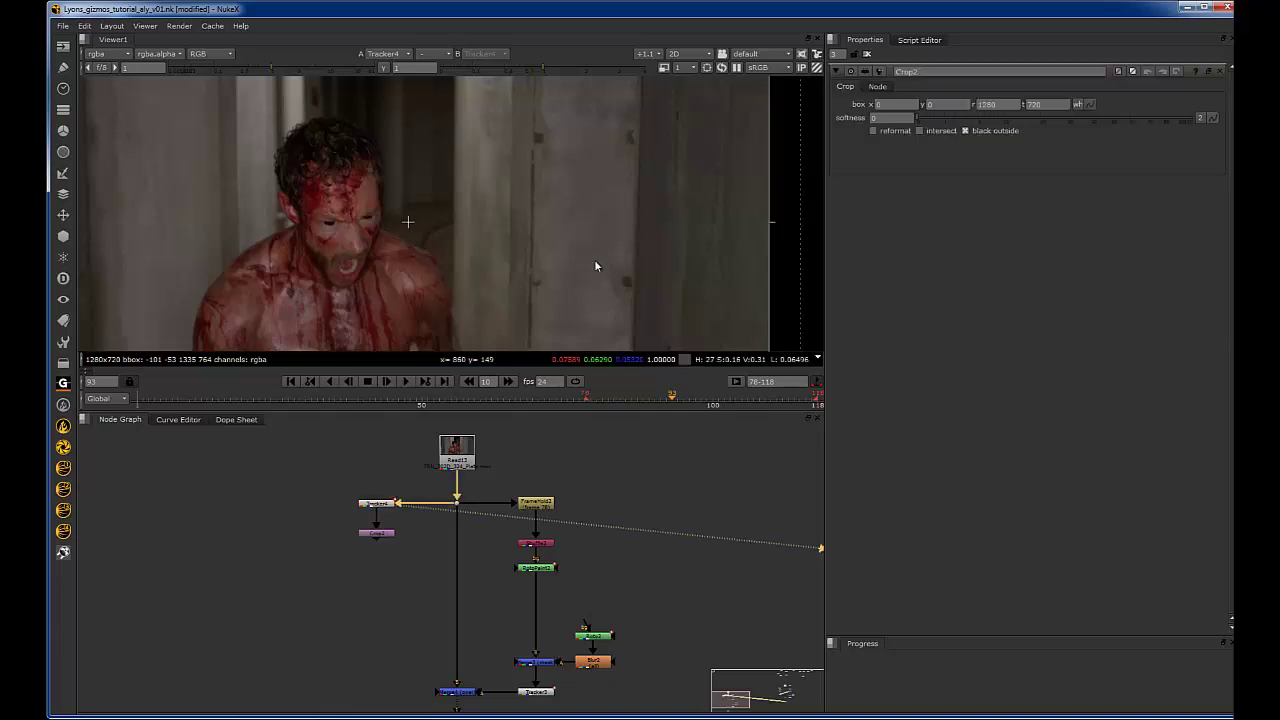
# Shrink the crop box to a small clean patch of the wall panel, about x 897.5, y 317.5, r 1000.5, t 455.5
pyautogui.scroll(-6, 585, 194)
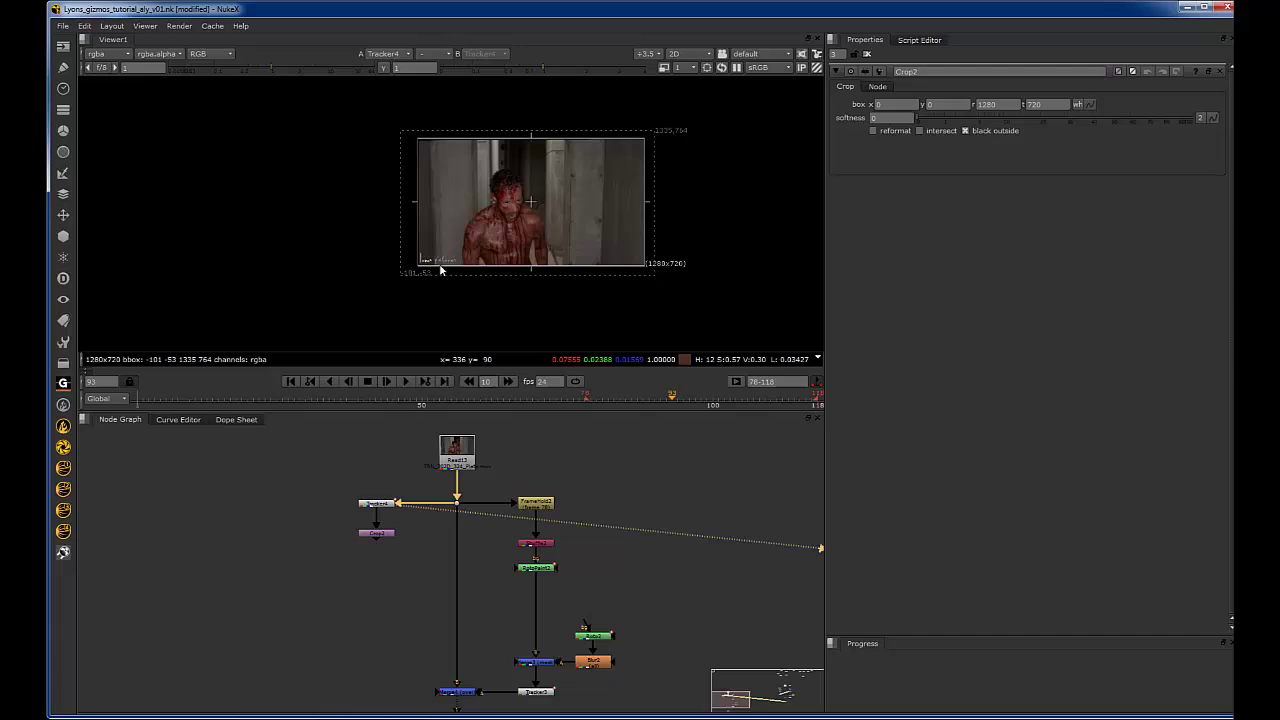
pyautogui.moveTo(411, 267); pyautogui.dragTo(574, 206)
pyautogui.scroll(1, 576, 195)
pyautogui.scroll(4, 626, 180)
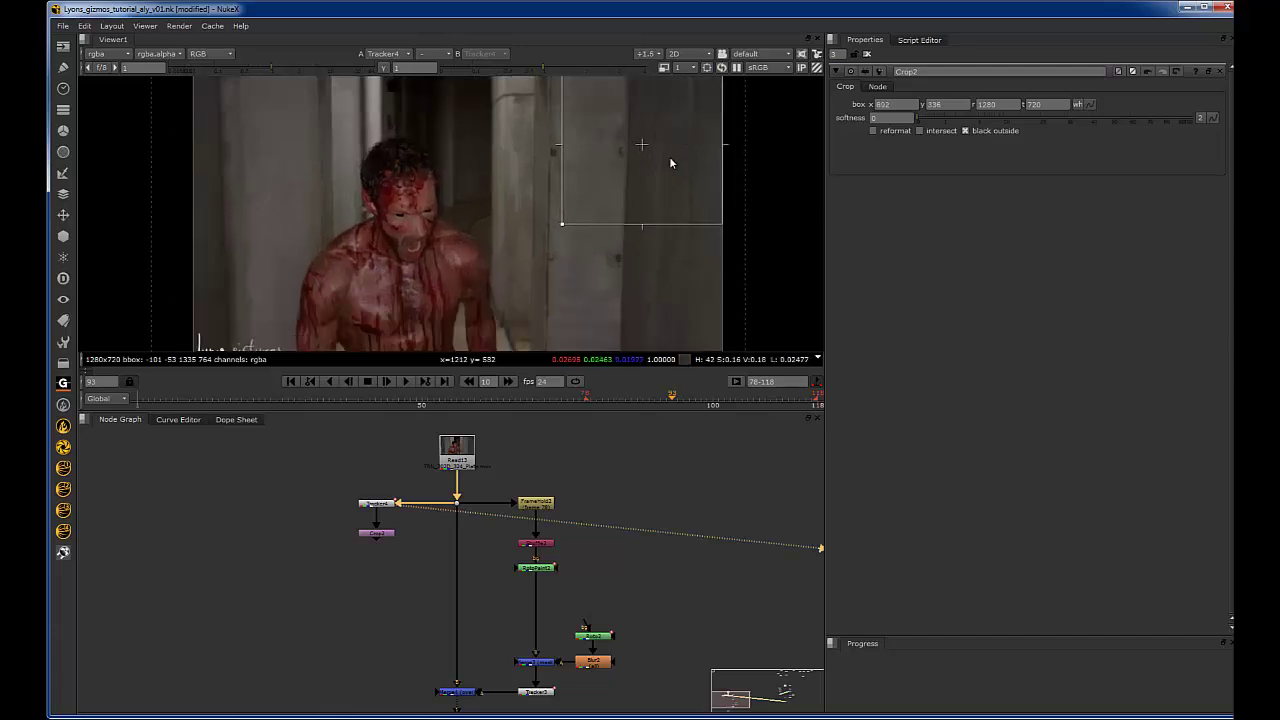
pyautogui.moveTo(689, 121); pyautogui.dragTo(556, 264)
pyautogui.scroll(4, 550, 252)
pyautogui.moveTo(577, 289); pyautogui.dragTo(565, 251, button='middle')
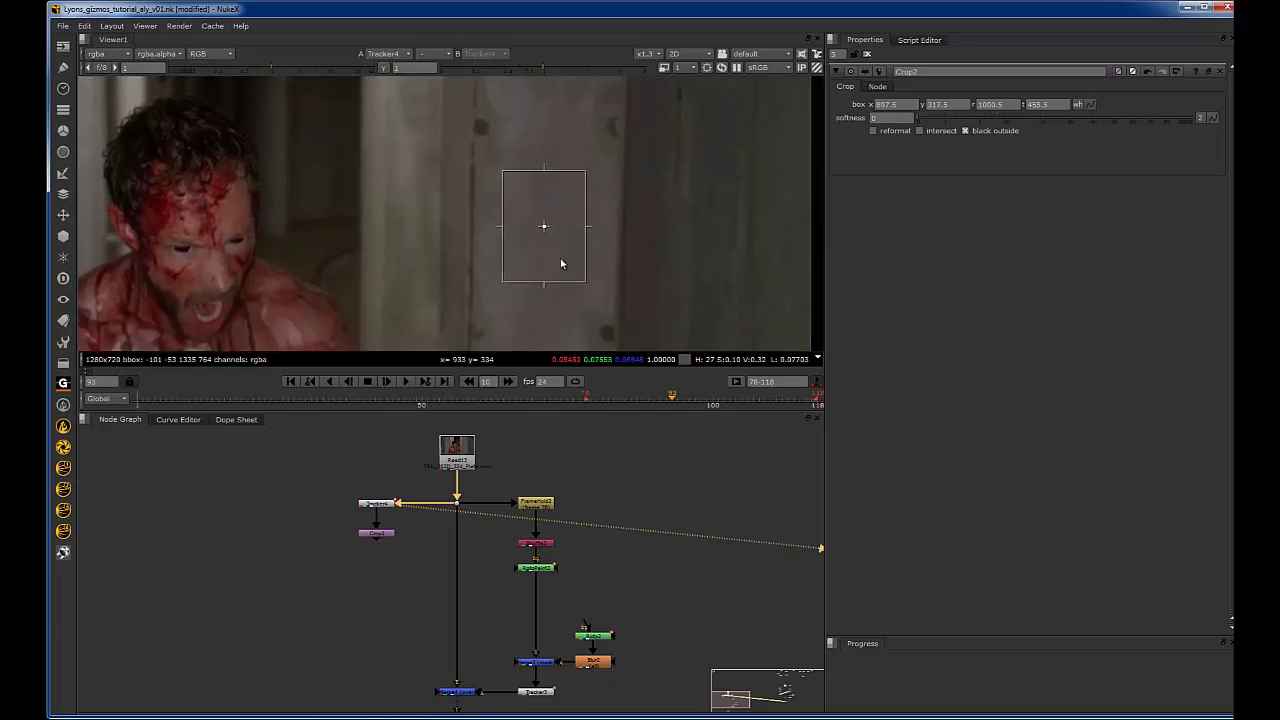
# Enable reformat on the Crop node and view its output at the start frame
pyautogui.click(377, 533)
pyautogui.moveTo(605, 398); pyautogui.dragTo(585, 401)
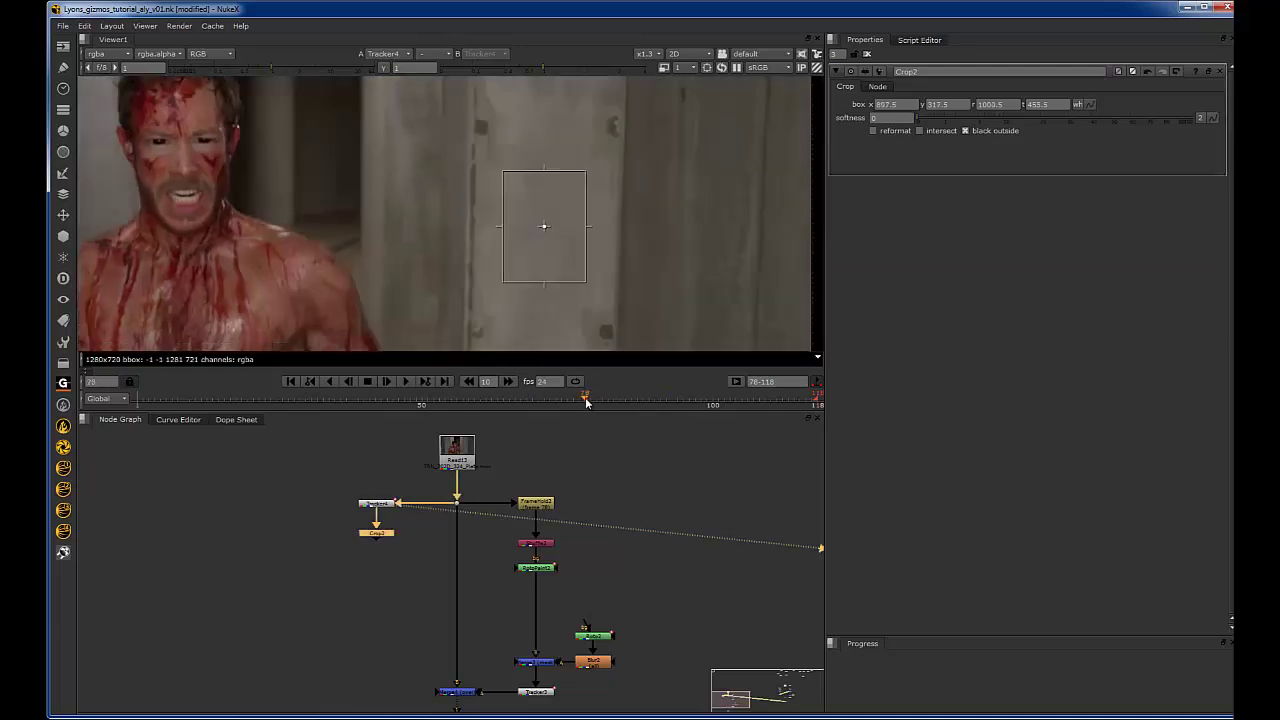
pyautogui.click(873, 131)
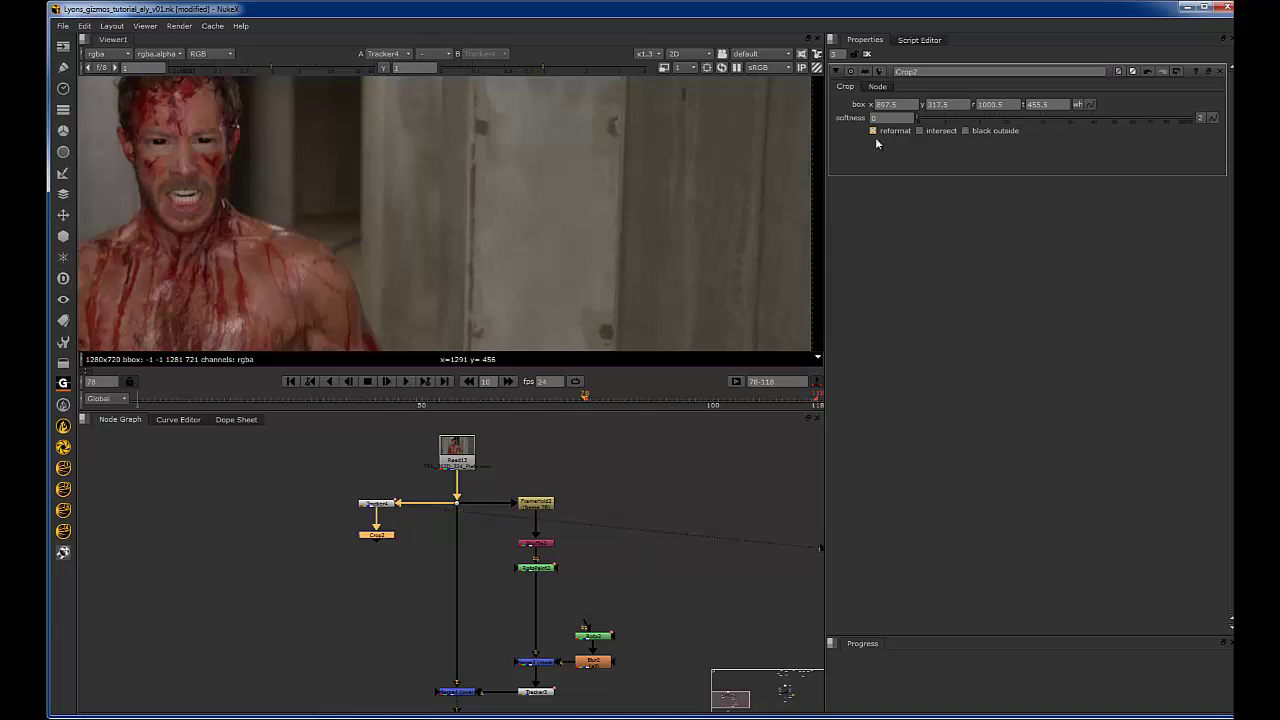
pyautogui.press('1')
pyautogui.scroll(-10, 547, 222)
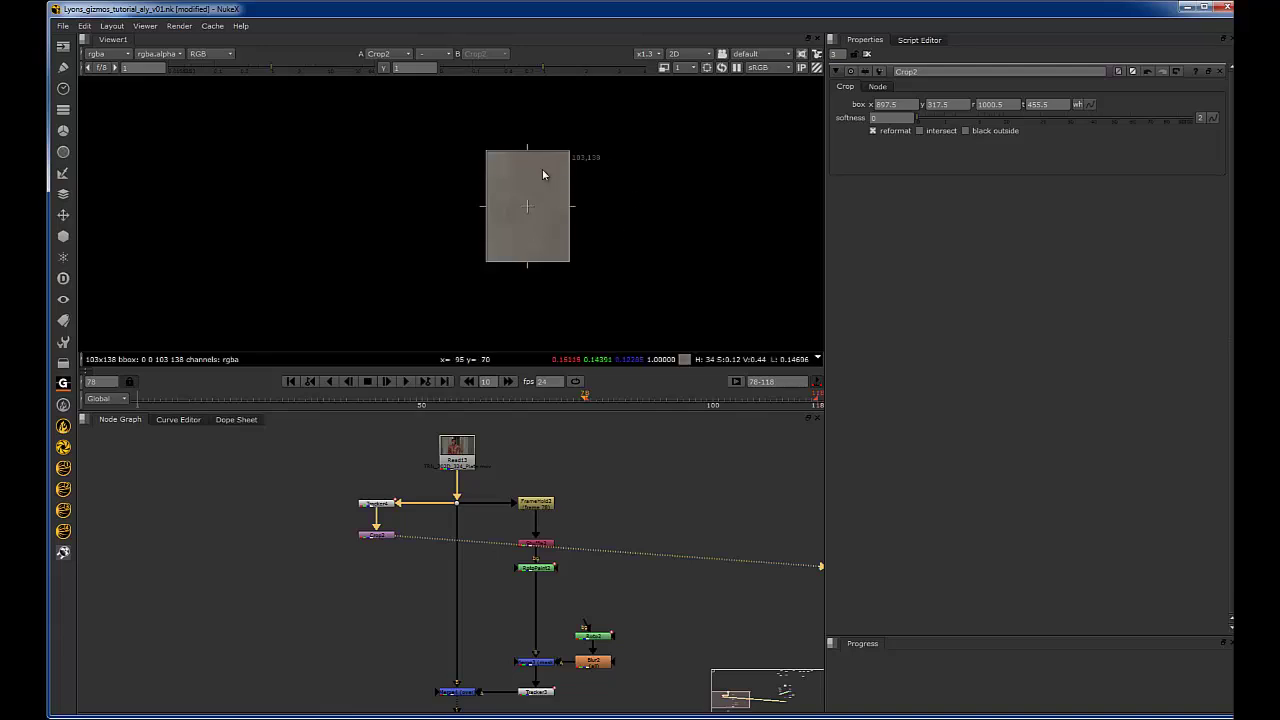
# Compare the cropped patch with reformat disabled and re-enabled
pyautogui.click(873, 131)
pyautogui.scroll(-5, 590, 185)
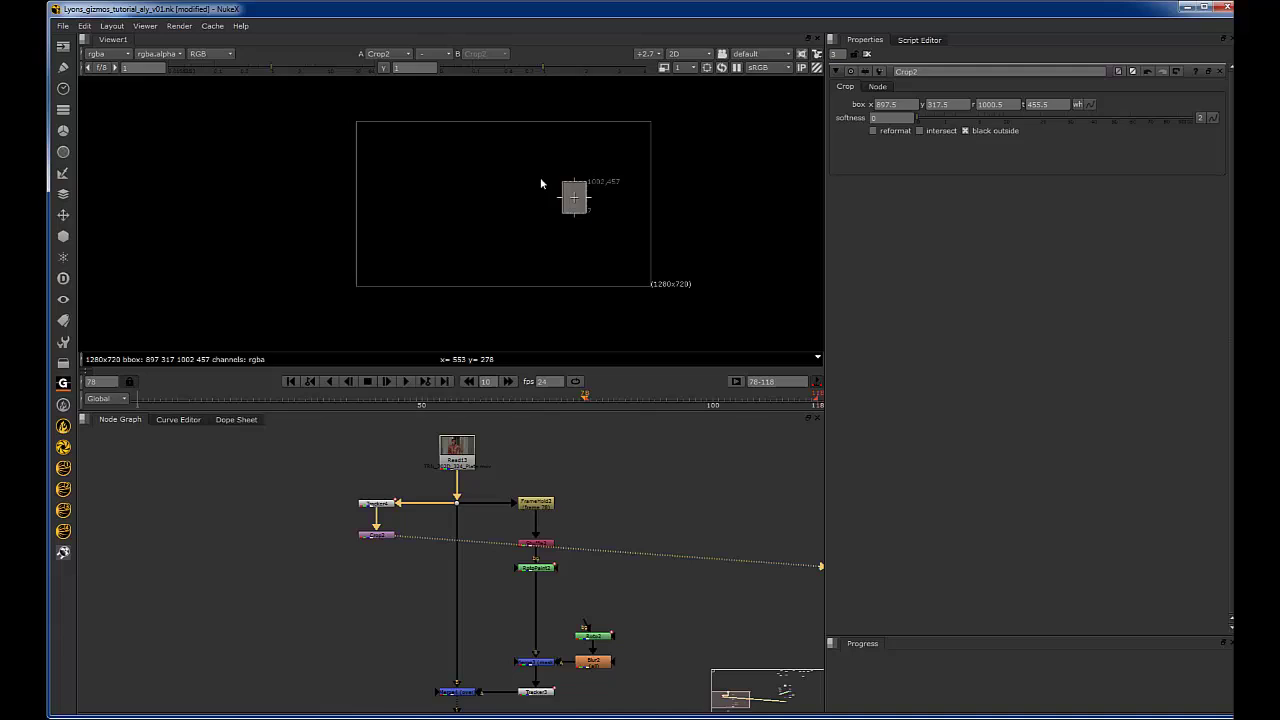
pyautogui.click(873, 131)
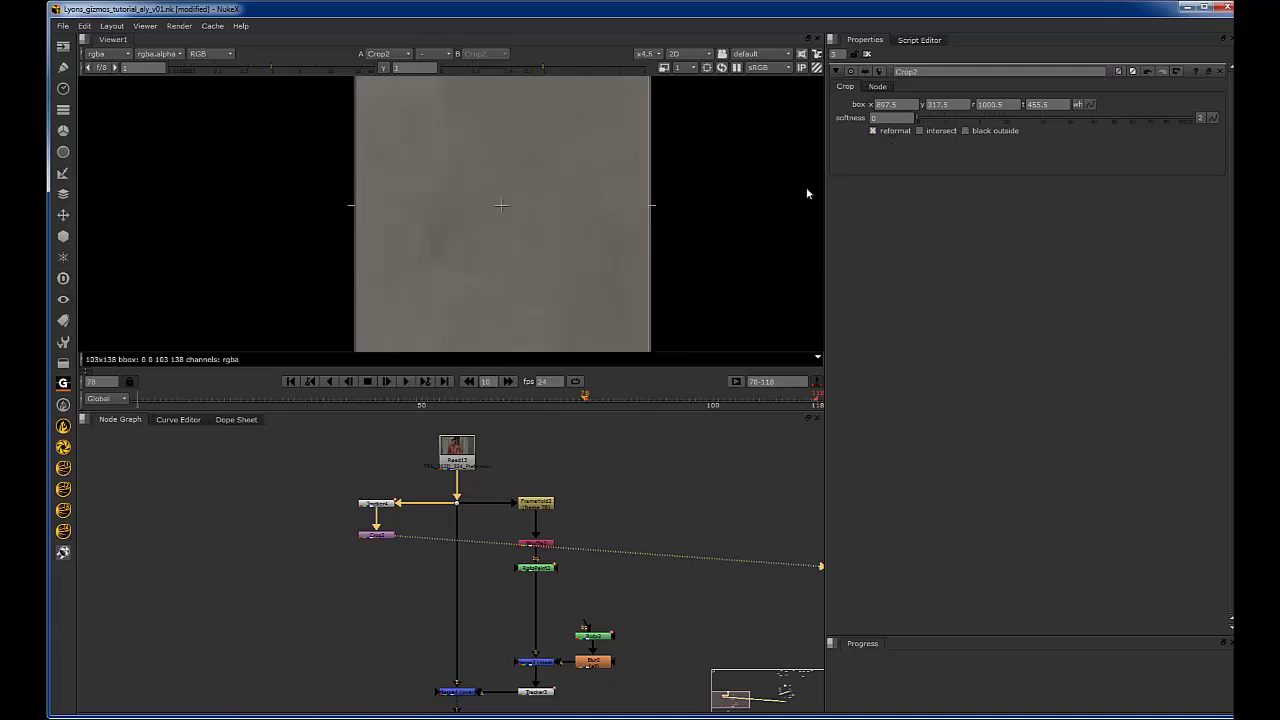
# Add a CurveTool node below the Crop node
pyautogui.click(385, 535)
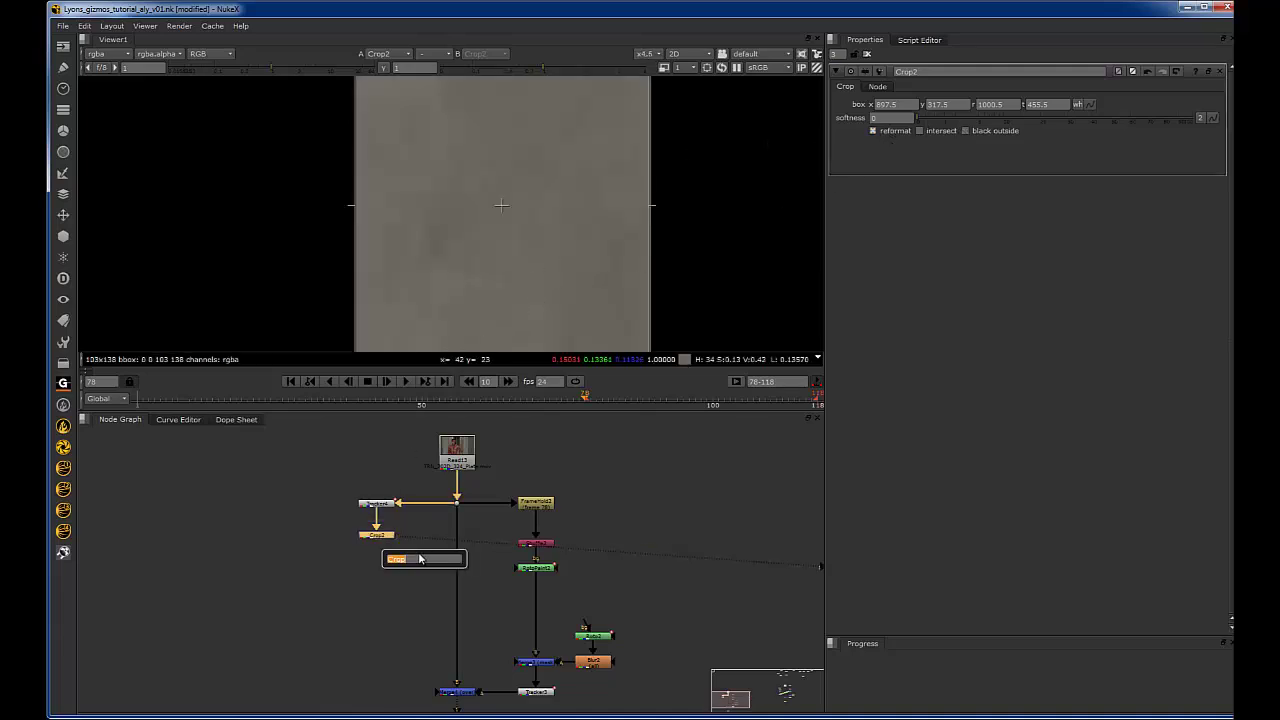
pyautogui.write('curve')
pyautogui.press('Return')
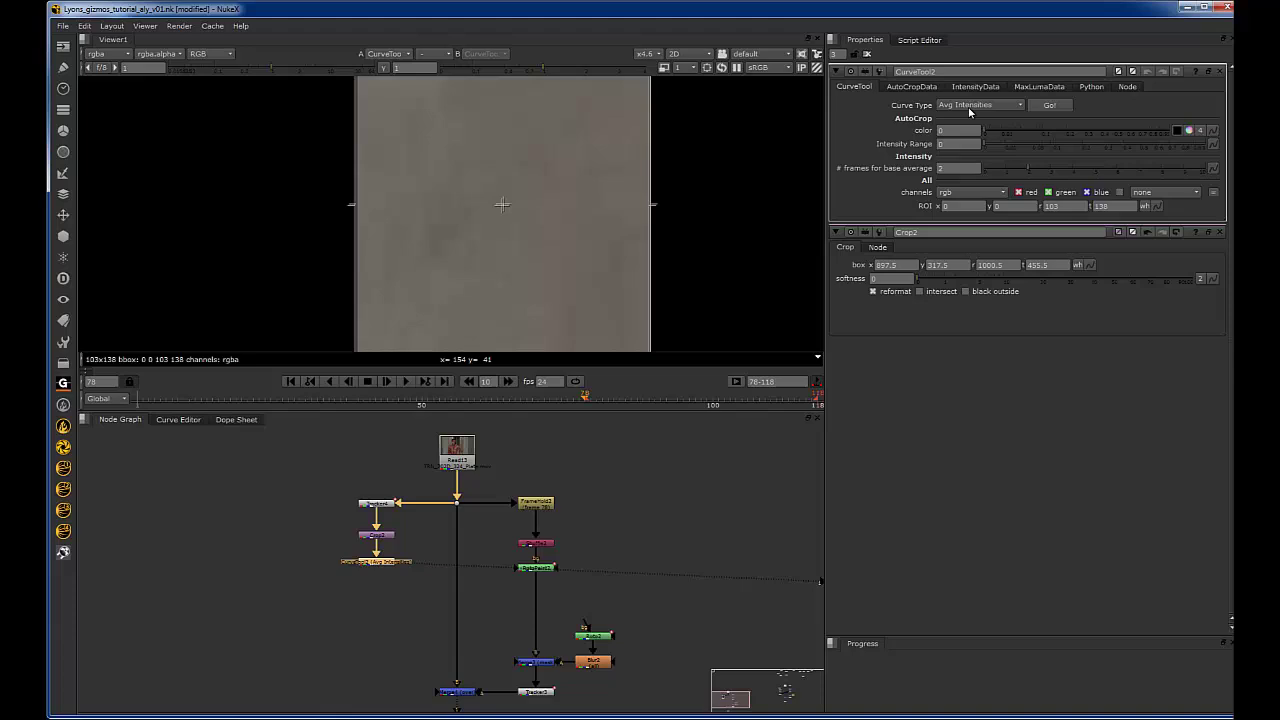
# Run the CurveTool's Avg Intensities analysis on the cropped patch over frames 78-118
pyautogui.click(1052, 107)
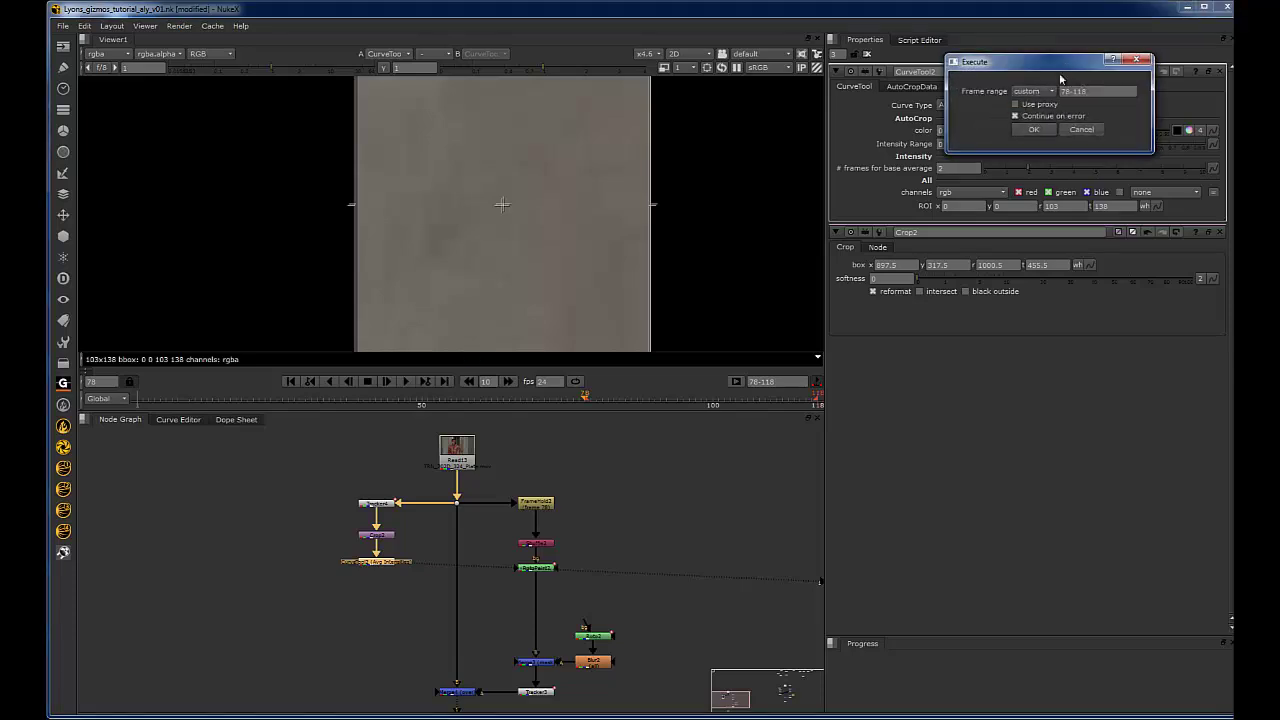
pyautogui.moveTo(1061, 79); pyautogui.dragTo(1003, 127)
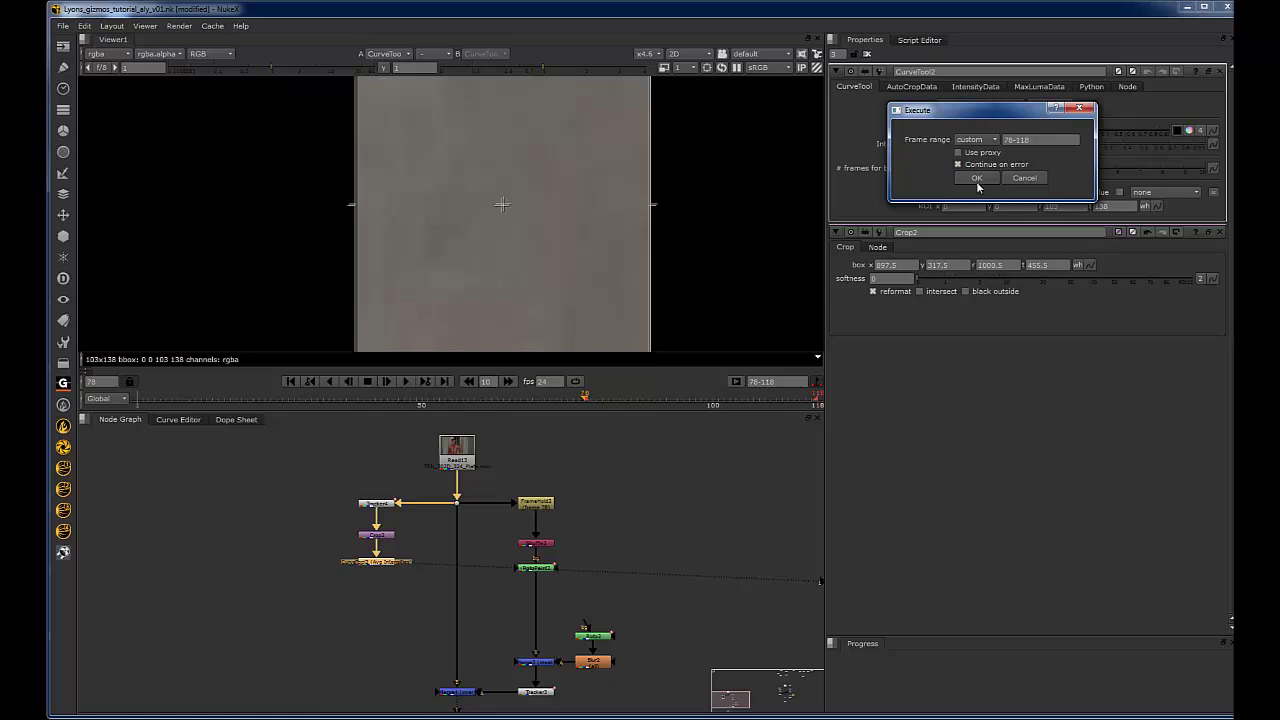
pyautogui.click(977, 178)
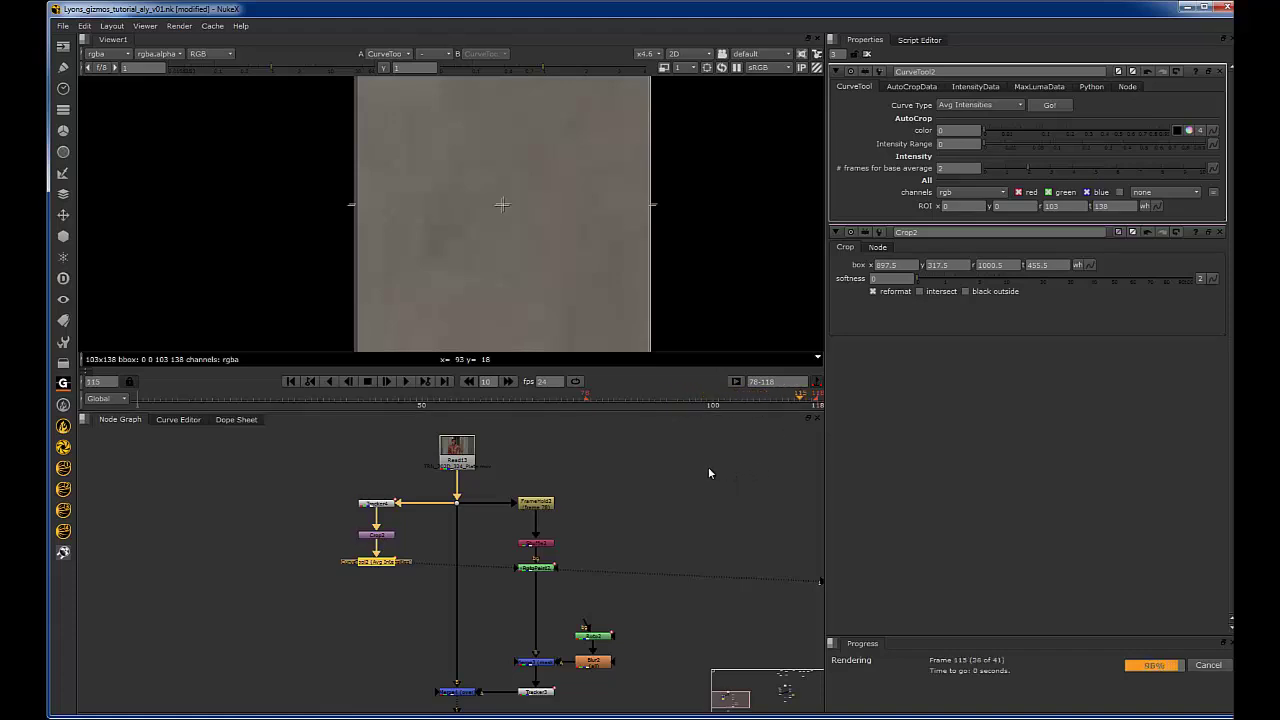
# Open the CurveTool's intensity data and compare it with the cropped patch
pyautogui.click(990, 88)
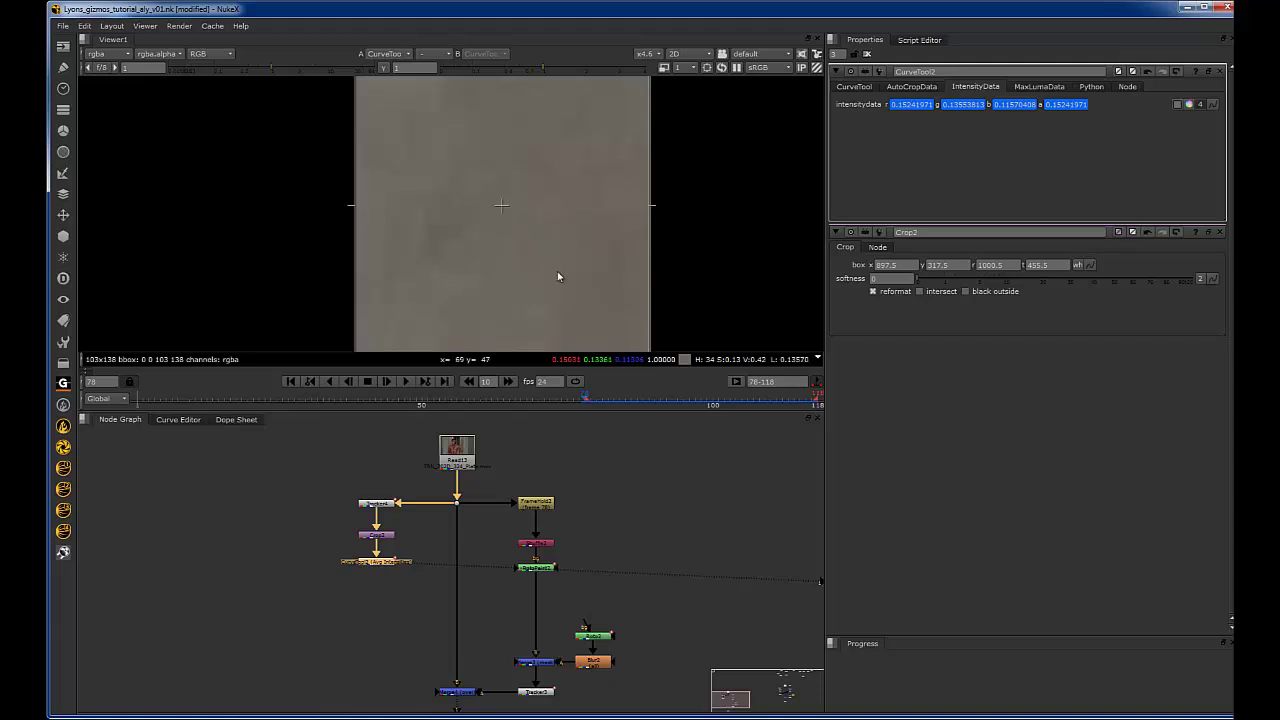
pyautogui.scroll(-1, 586, 231)
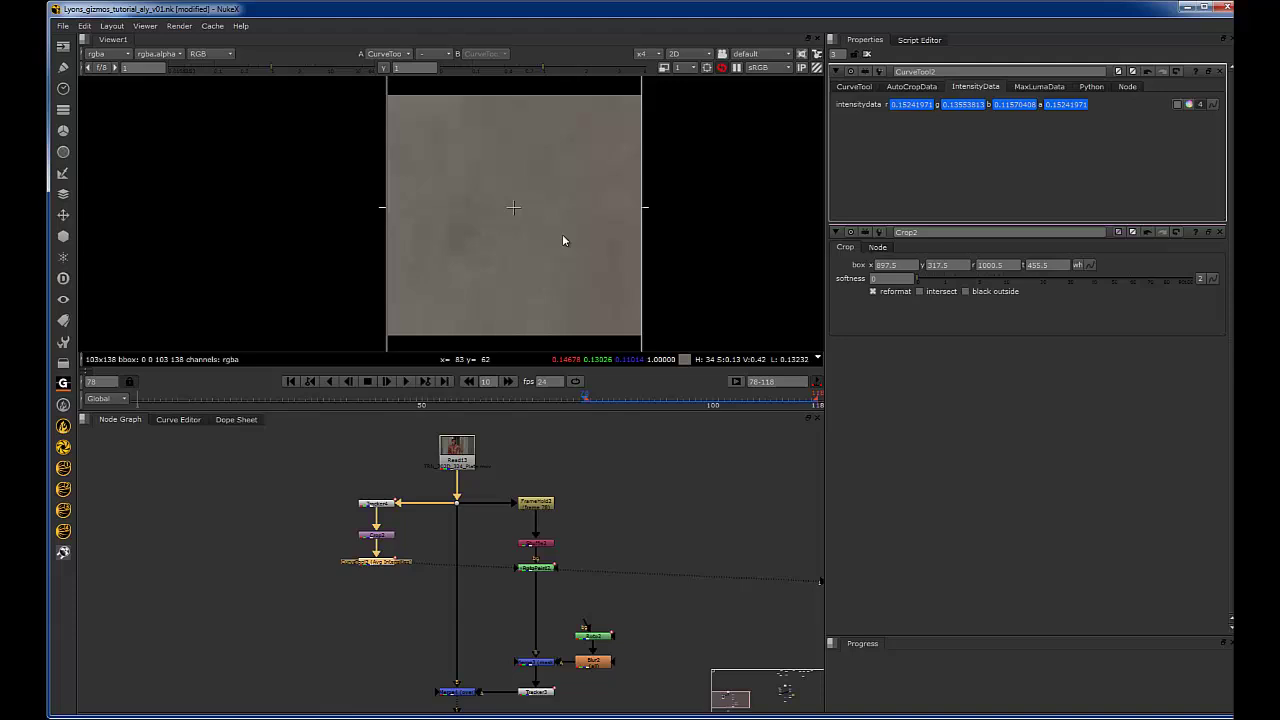
pyautogui.scroll(-4, 540, 222)
# Add a Grade node and insert it directly below the RotoPaint node
pyautogui.click(560, 598)
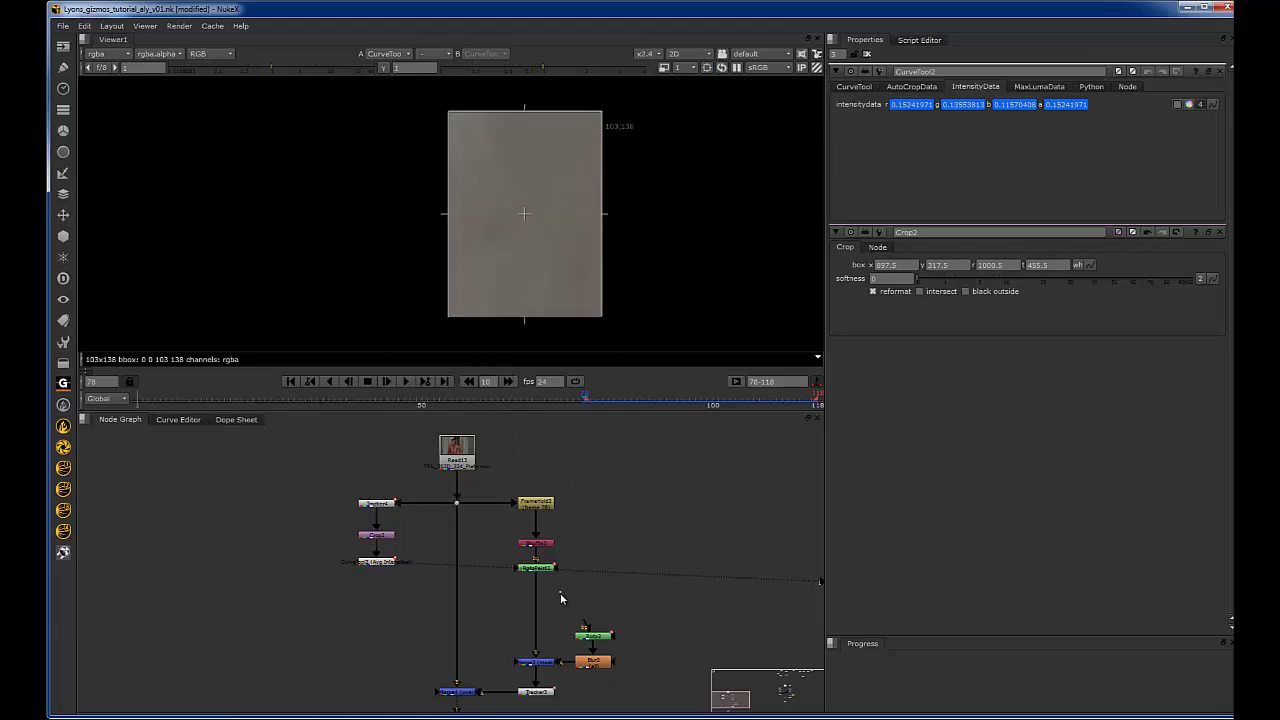
pyautogui.press('g')
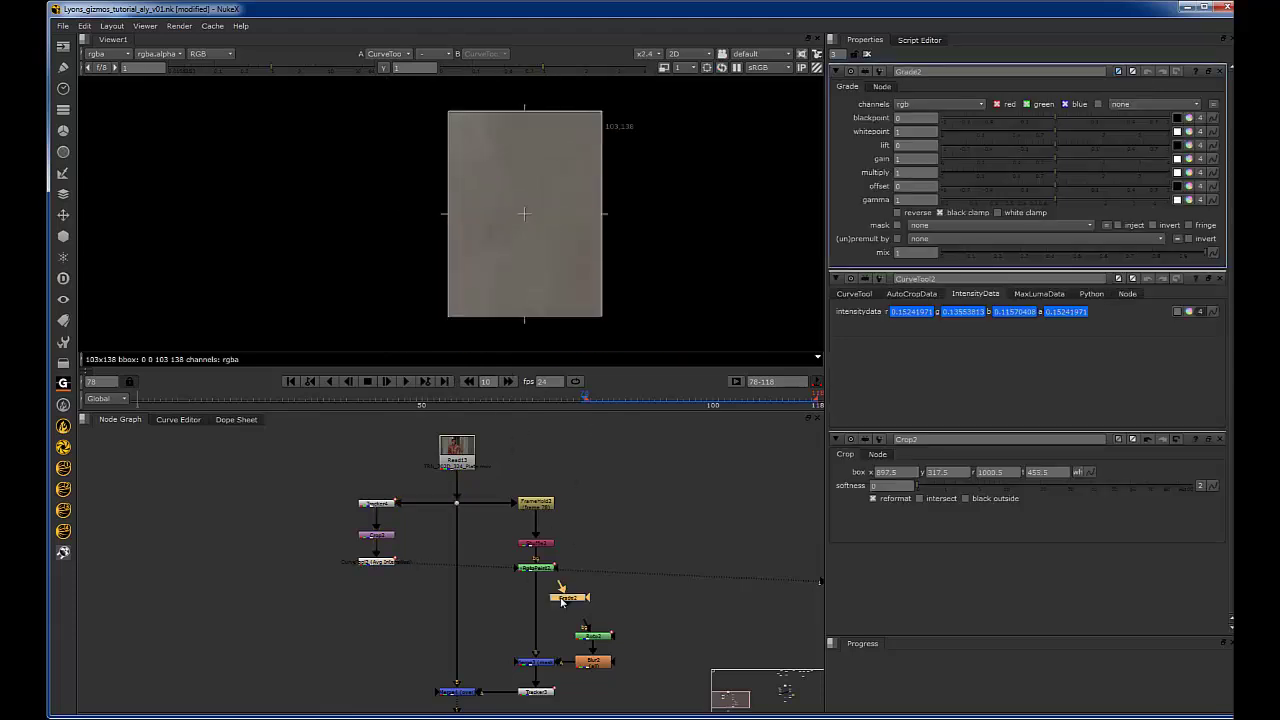
pyautogui.moveTo(566, 600); pyautogui.dragTo(544, 605)
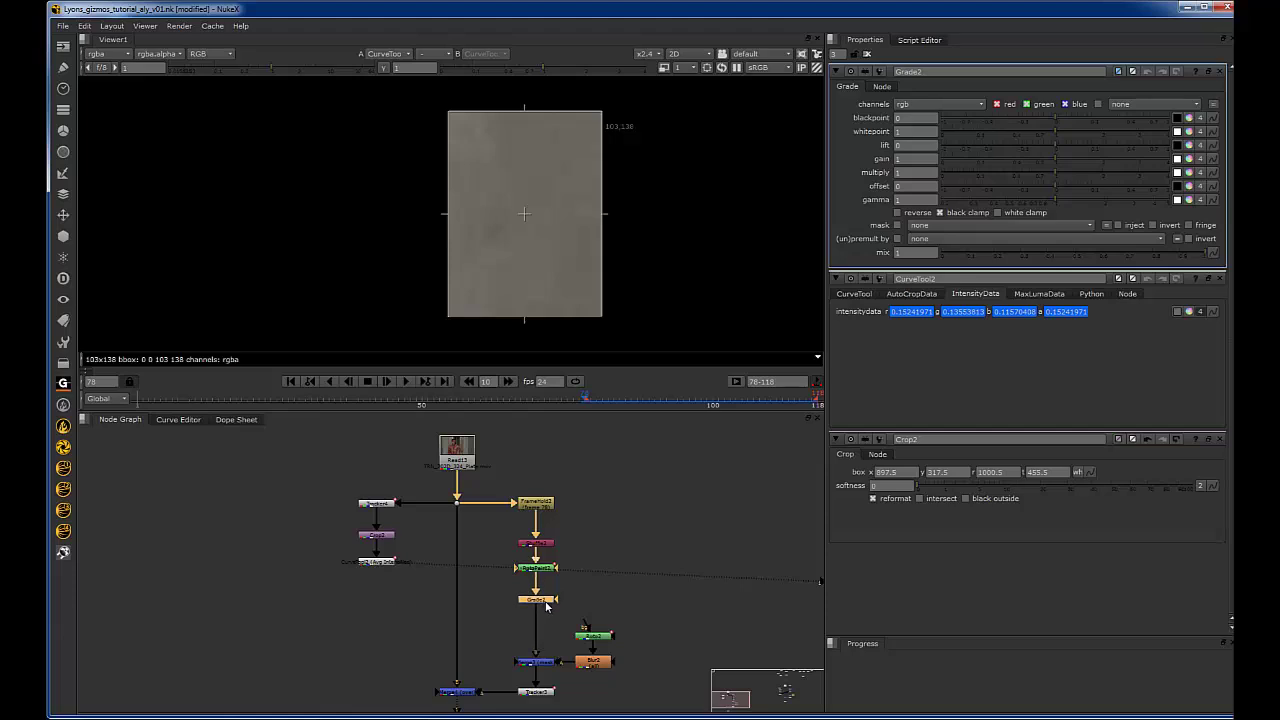
pyautogui.scroll(4, 550, 508)
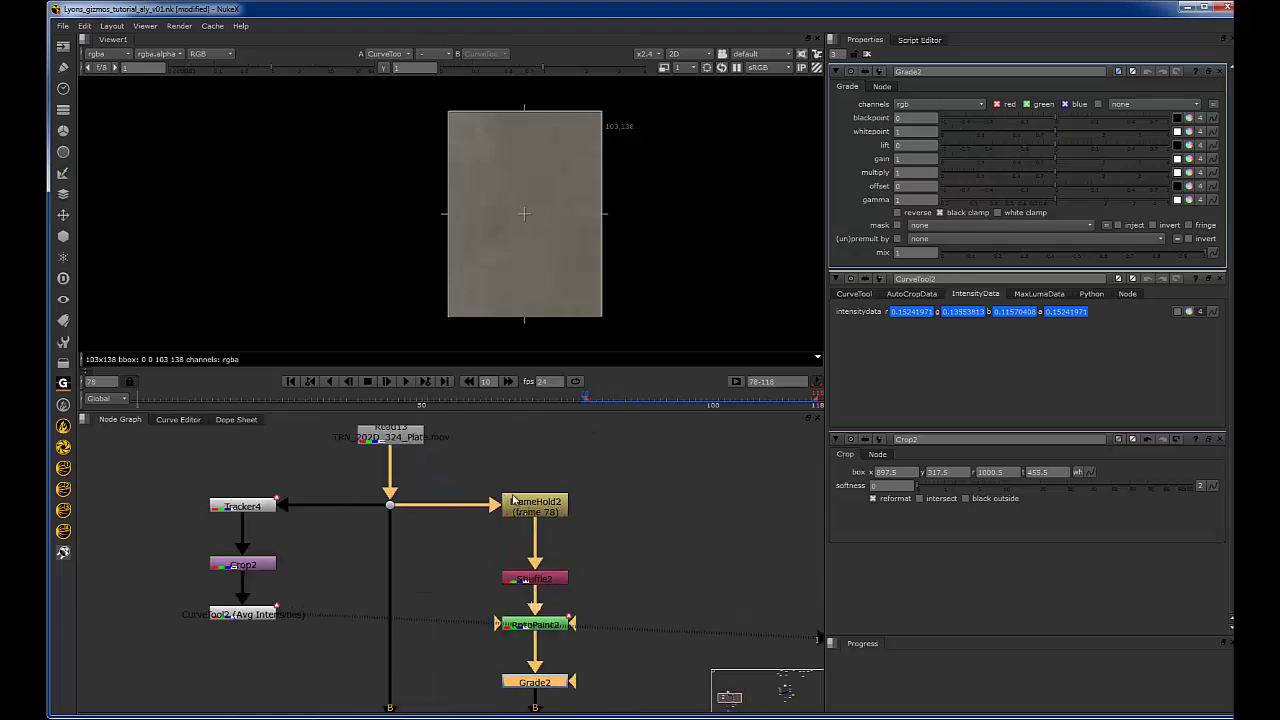
pyautogui.moveTo(608, 473); pyautogui.dragTo(490, 530)
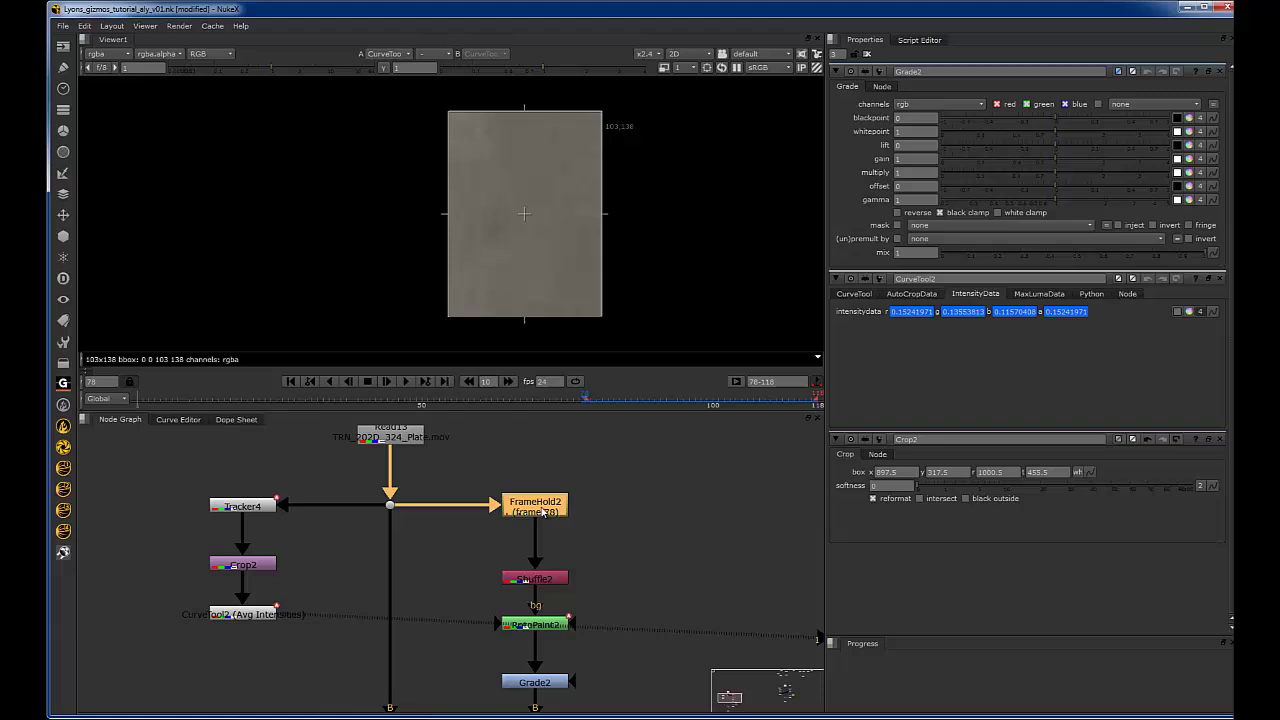
pyautogui.moveTo(592, 547); pyautogui.dragTo(592, 541, button='middle')
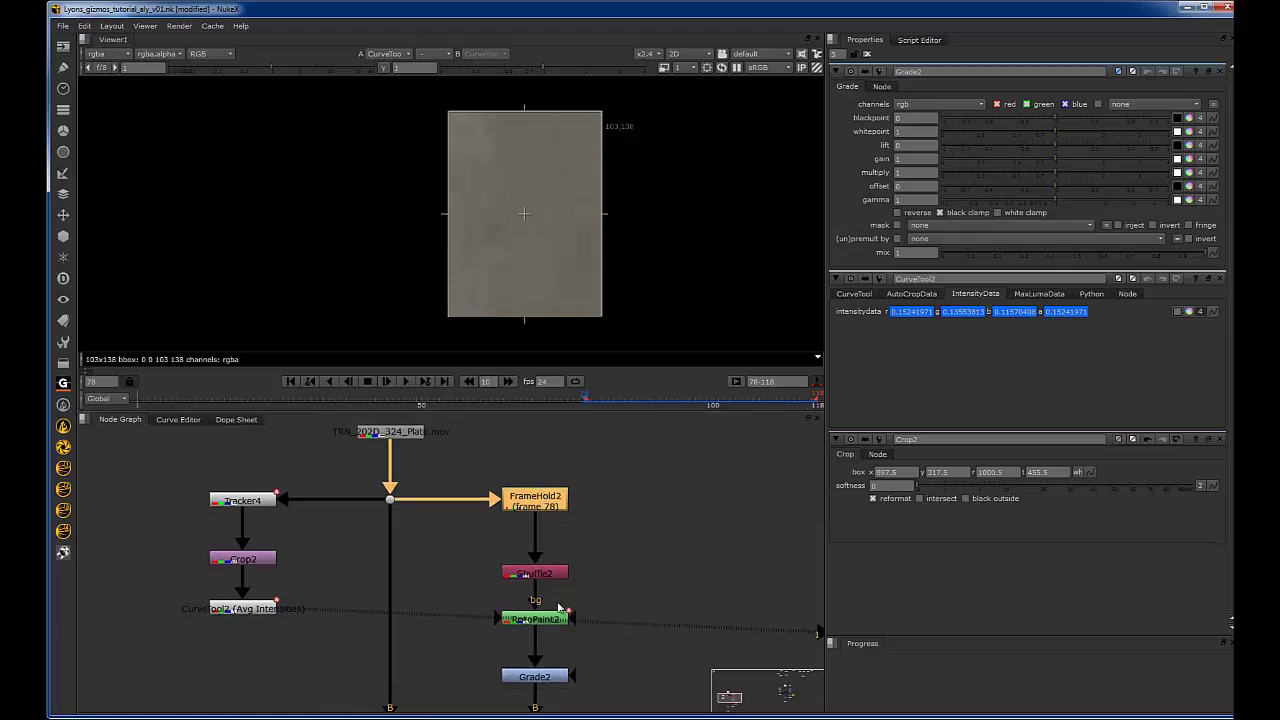
pyautogui.moveTo(548, 658); pyautogui.dragTo(566, 618, button='middle')
pyautogui.click(567, 639)
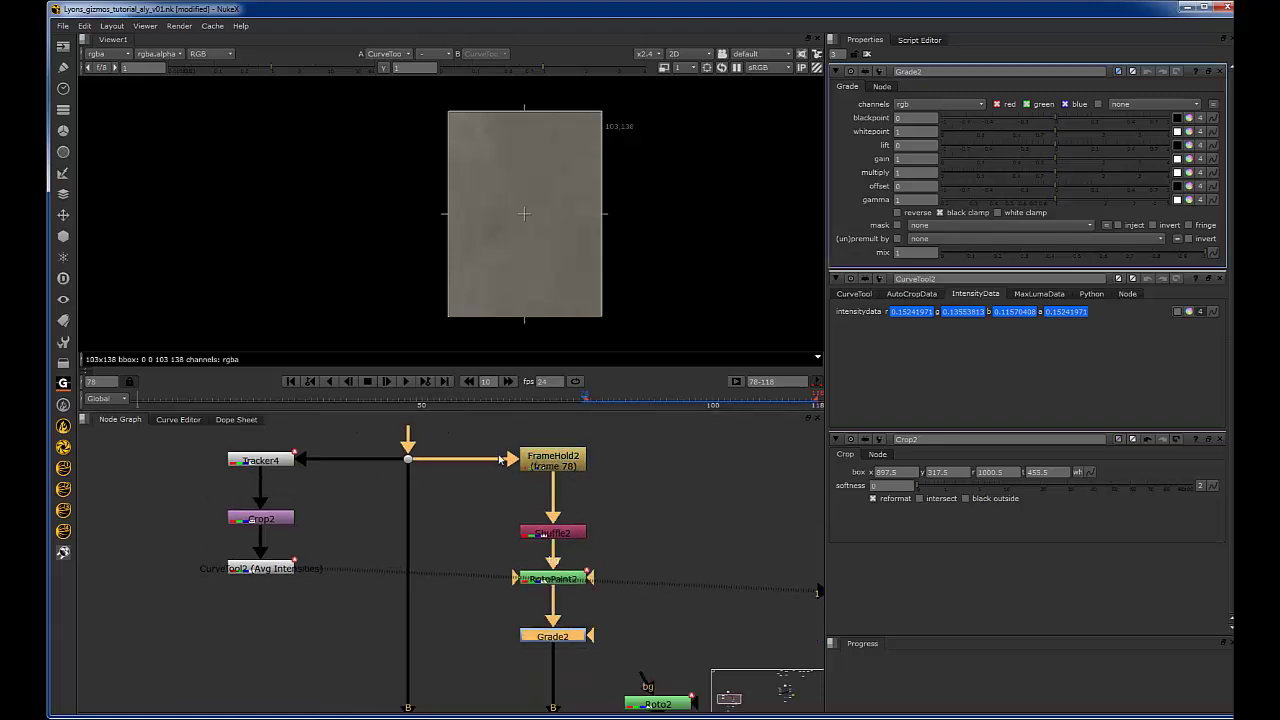
# View the FrameHold output and sample a clean wall area of about 87 x 117 pixels into the Grade's whitepoint
pyautogui.click(554, 466)
pyautogui.press('1')
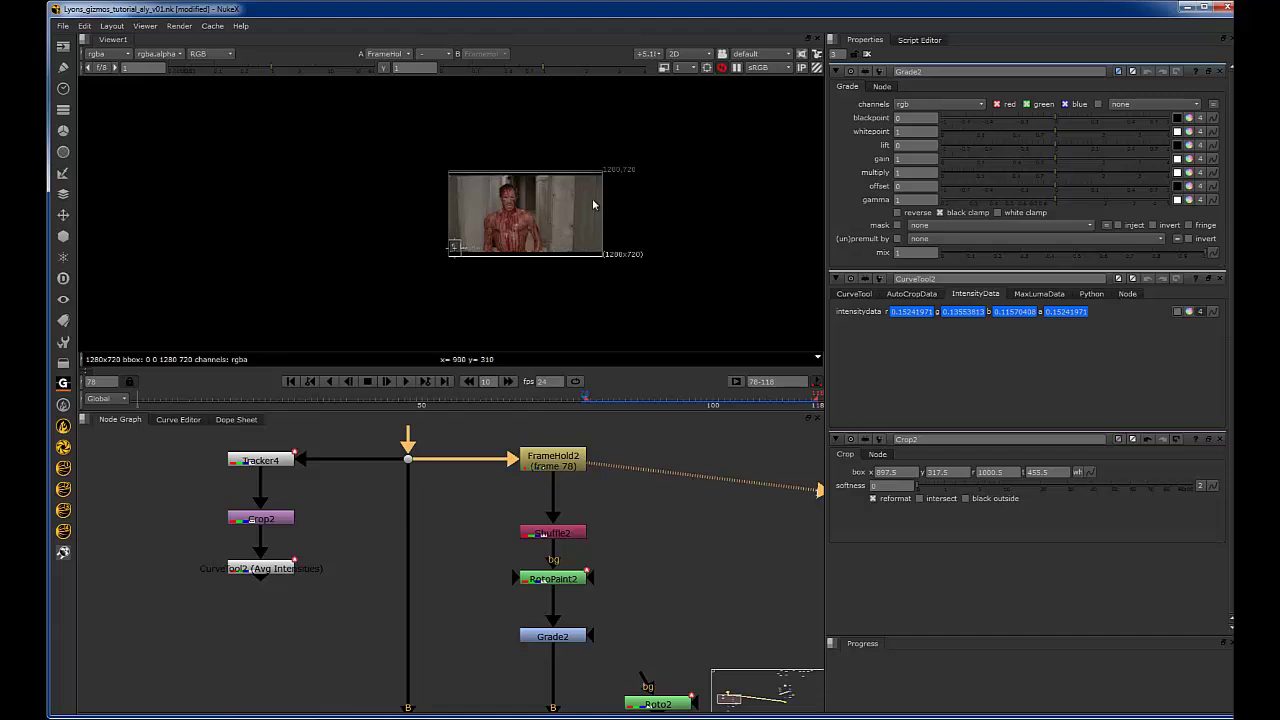
pyautogui.scroll(6, 593, 200)
pyautogui.moveTo(602, 180); pyautogui.dragTo(582, 201, button='middle')
pyautogui.scroll(2, 582, 201)
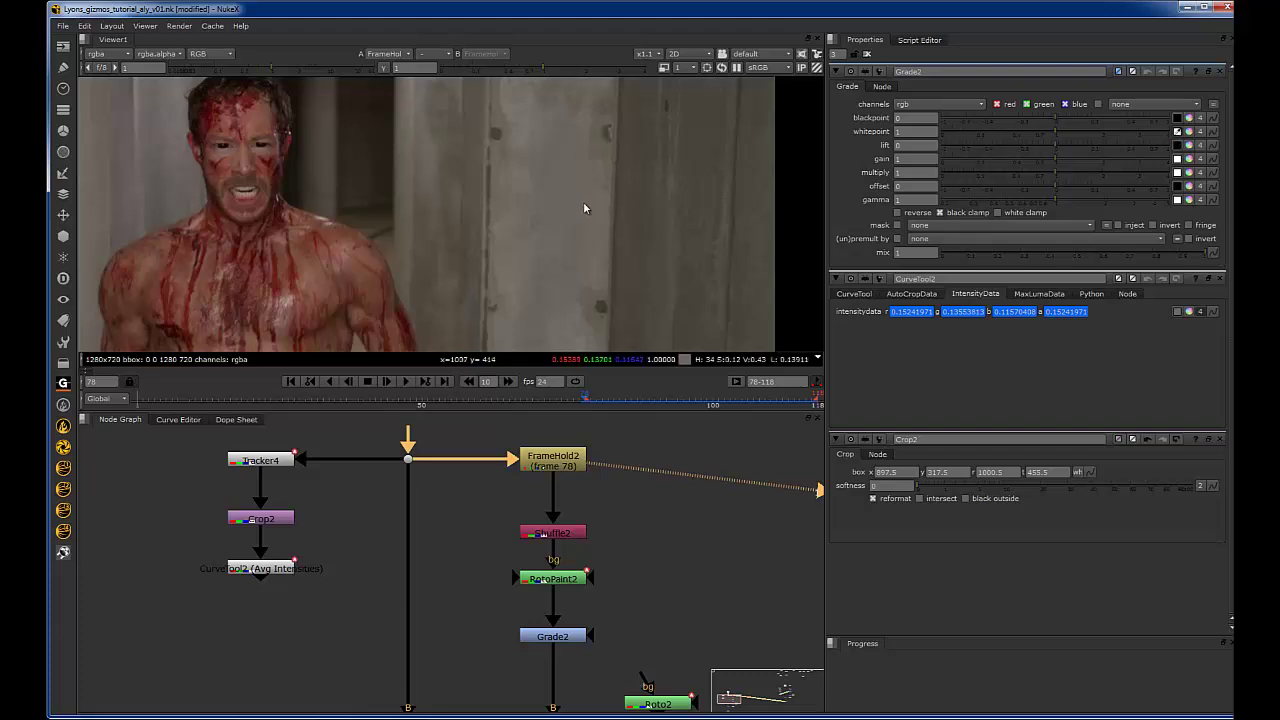
pyautogui.keyDown('ctrl'); pyautogui.keyDown('shift'); pyautogui.moveTo(528, 186); pyautogui.dragTo(582, 257); pyautogui.keyUp('shift'); pyautogui.keyUp('ctrl')
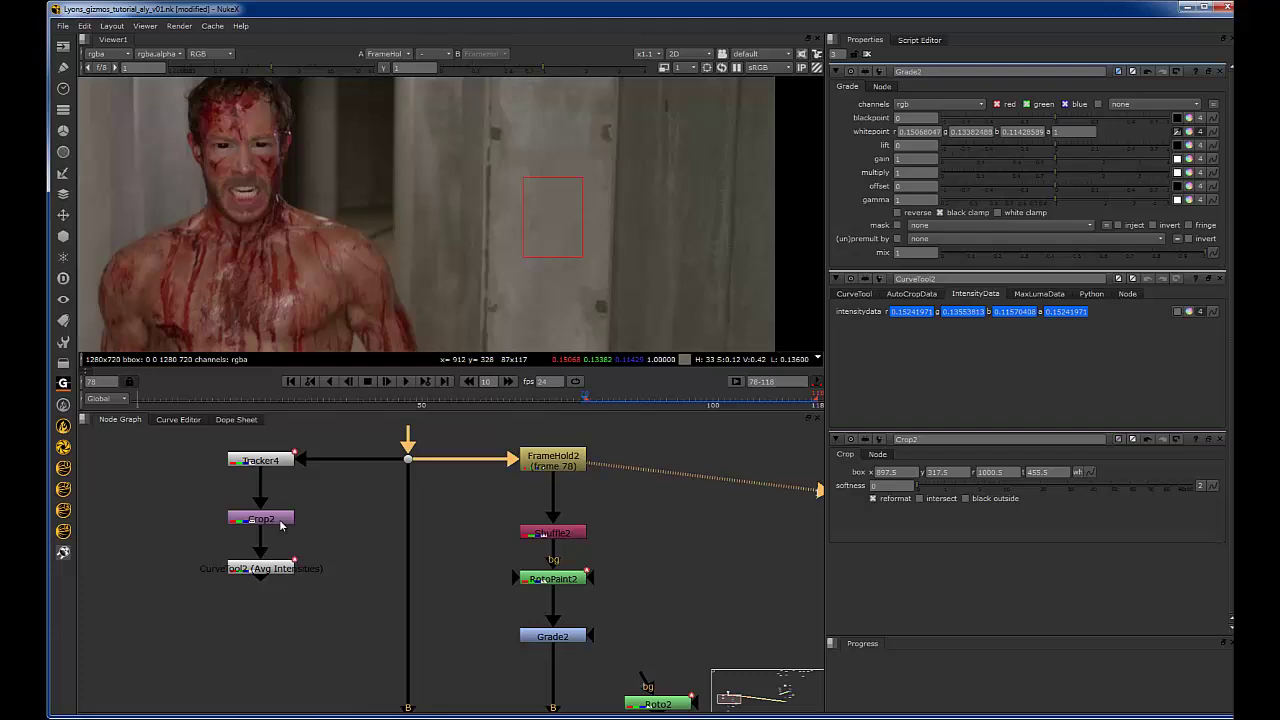
# Close all open node properties and reopen only the Grade node's settings
pyautogui.moveTo(281, 525); pyautogui.dragTo(278, 521)
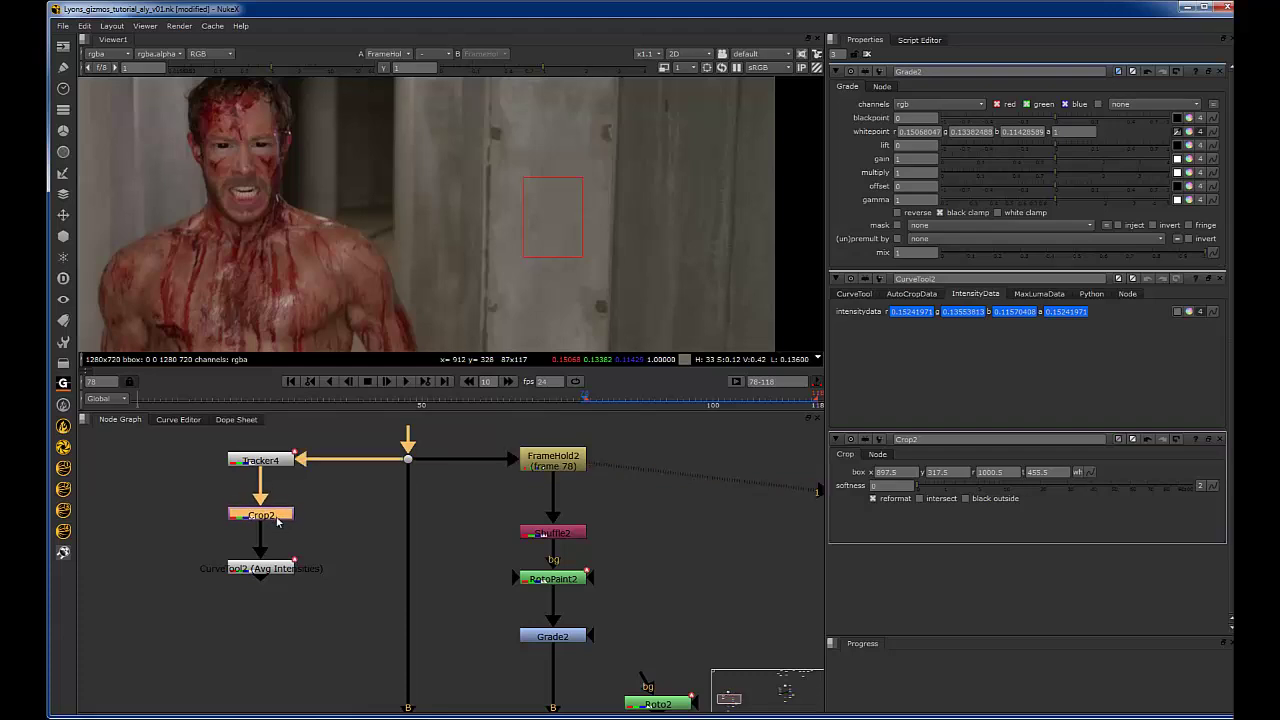
pyautogui.click(278, 572)
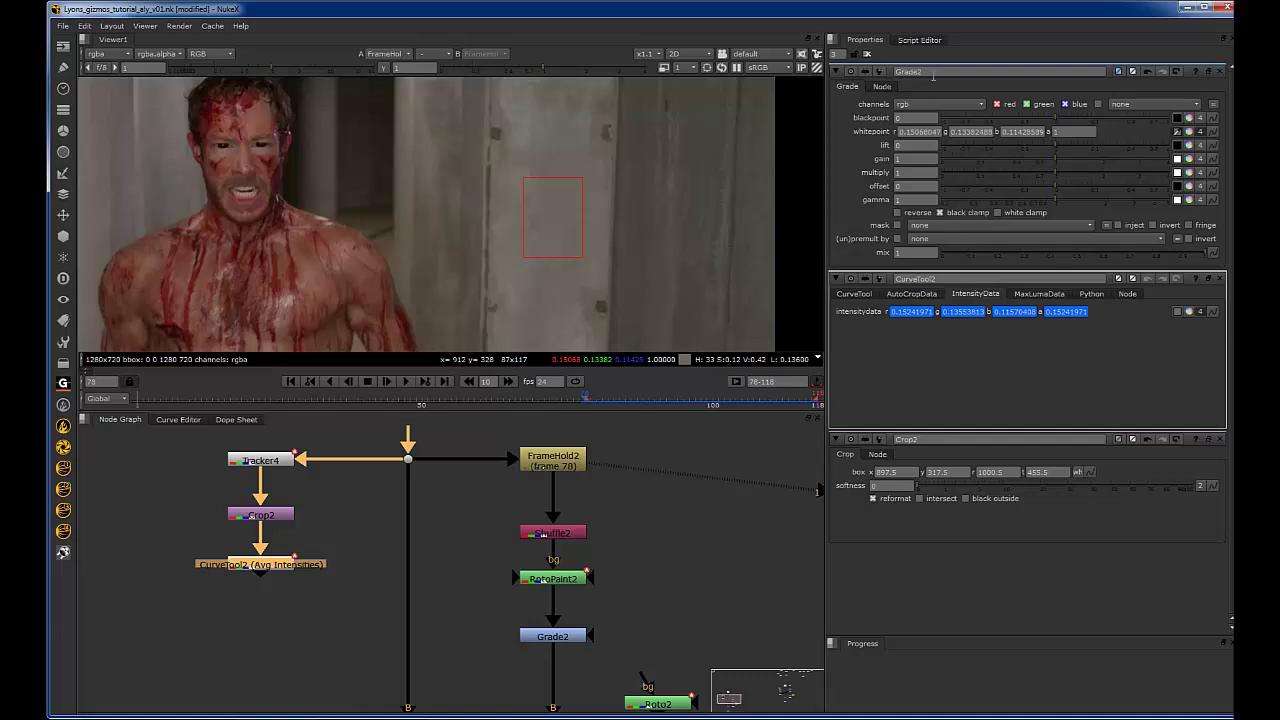
pyautogui.click(866, 54)
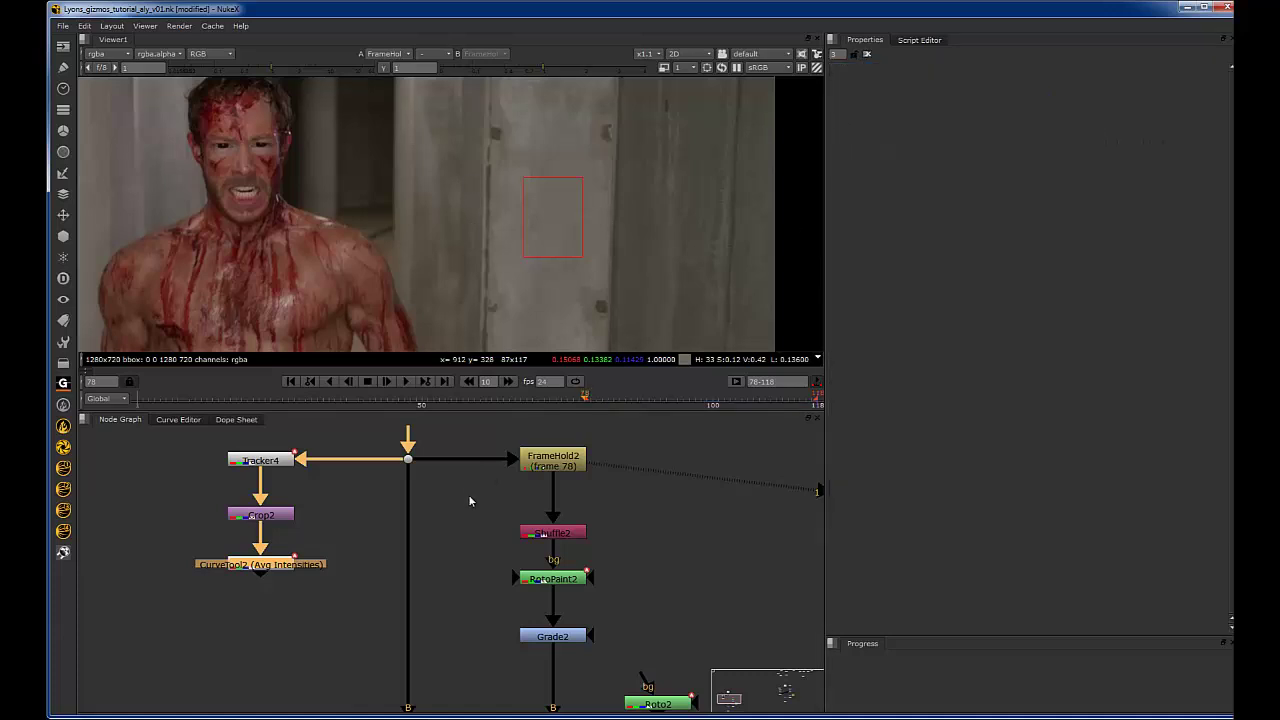
pyautogui.click(553, 637)
pyautogui.doubleClick(563, 645)
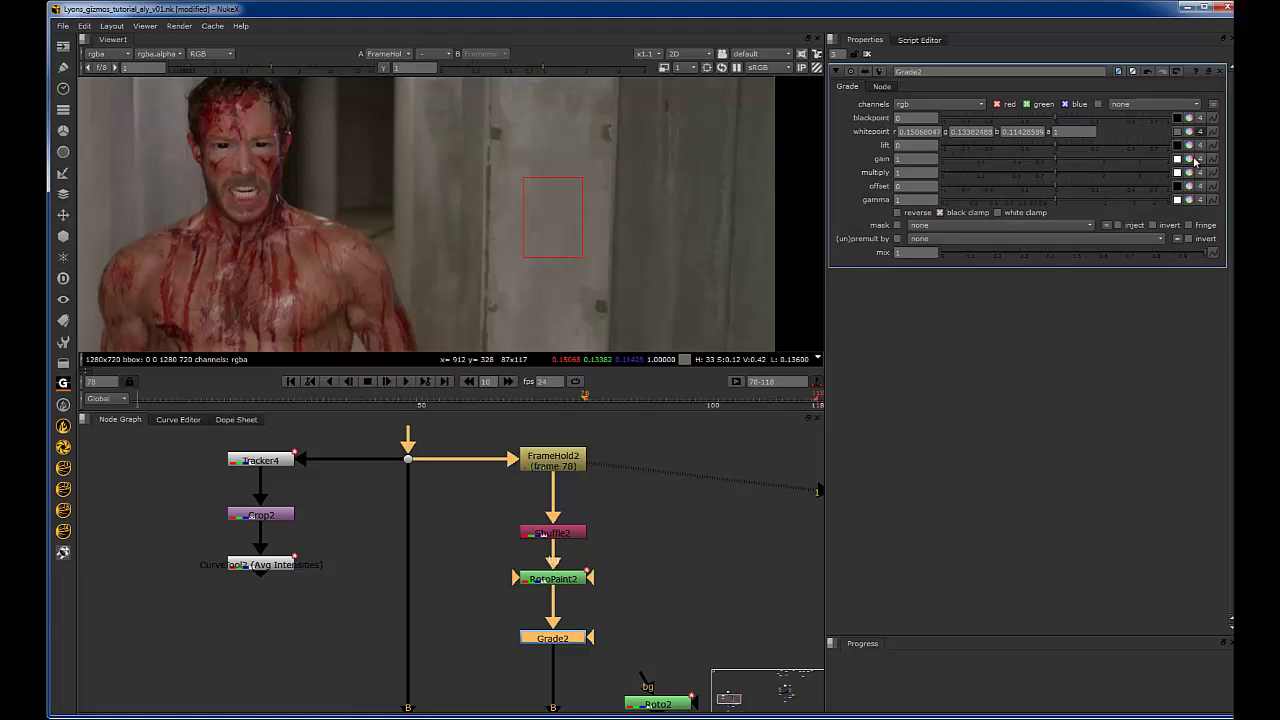
# Split the Grade's gain into separate channels and link it to the CurveTool's intensity data
pyautogui.click(1201, 160)
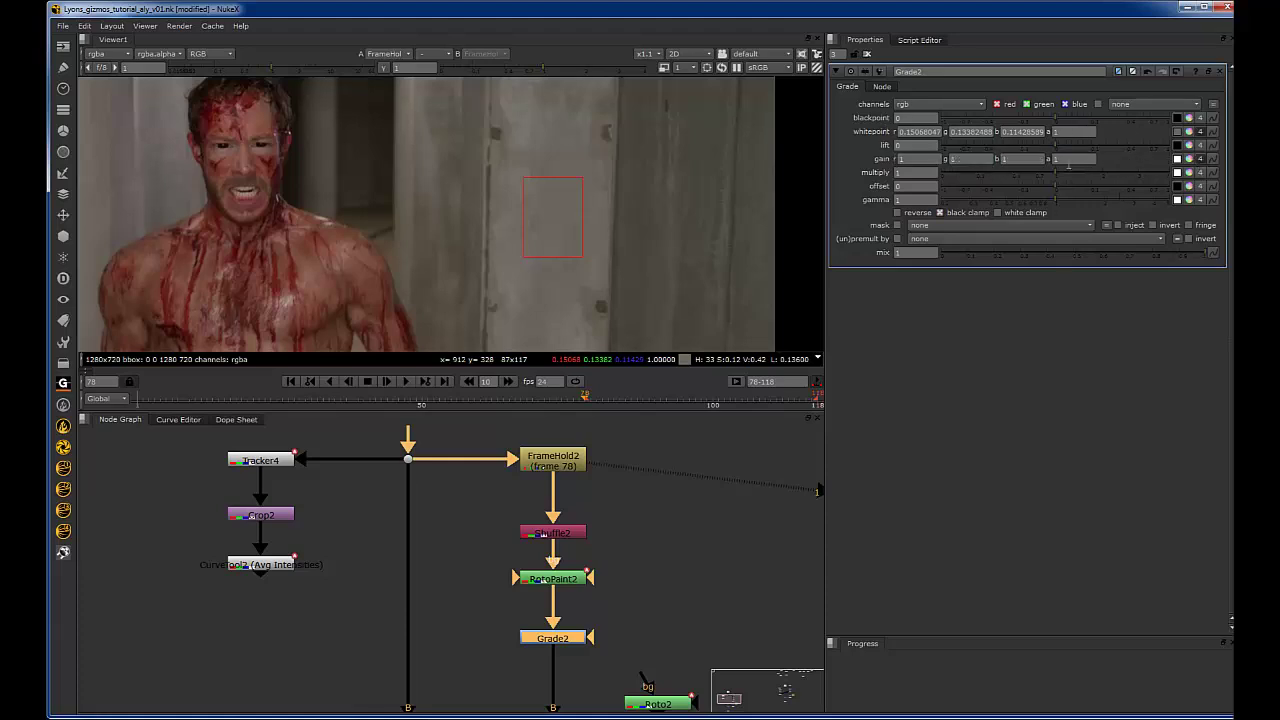
pyautogui.click(260, 566)
pyautogui.doubleClick(262, 566)
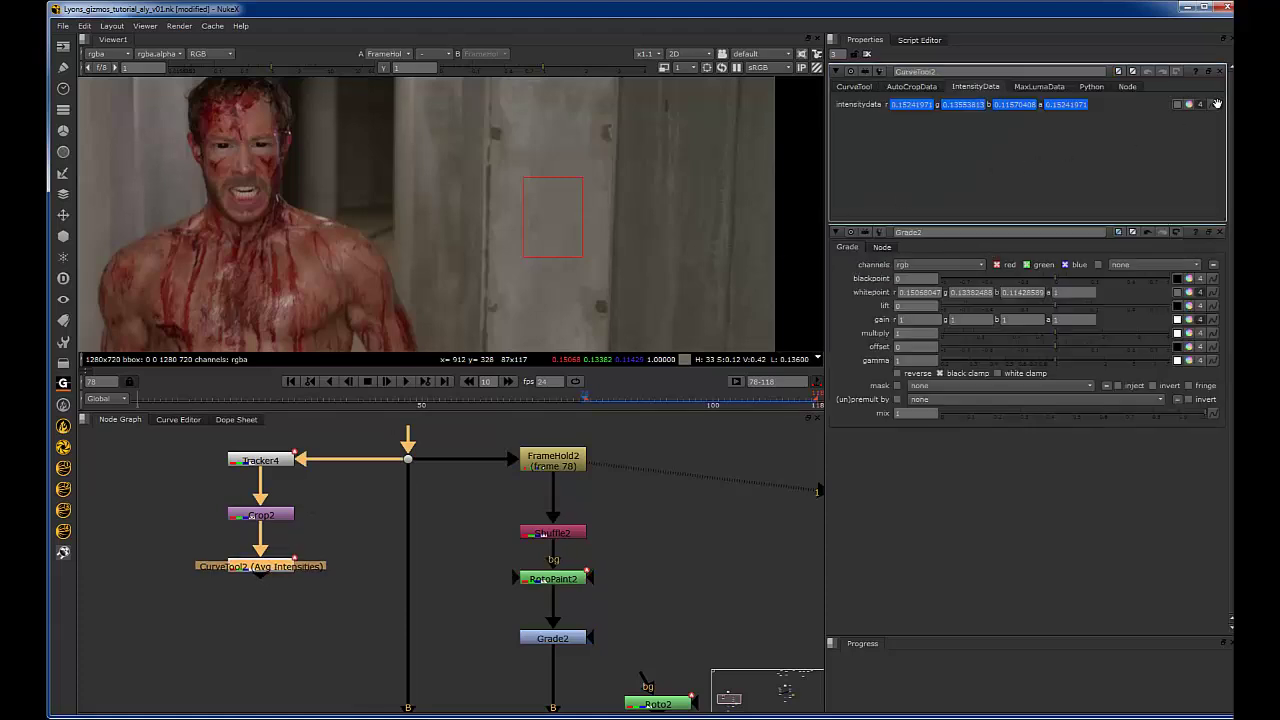
pyautogui.keyDown('ctrl'); pyautogui.moveTo(1204, 151); pyautogui.dragTo(1213, 319); pyautogui.keyUp('ctrl')
pyautogui.moveTo(625, 591); pyautogui.dragTo(506, 682)
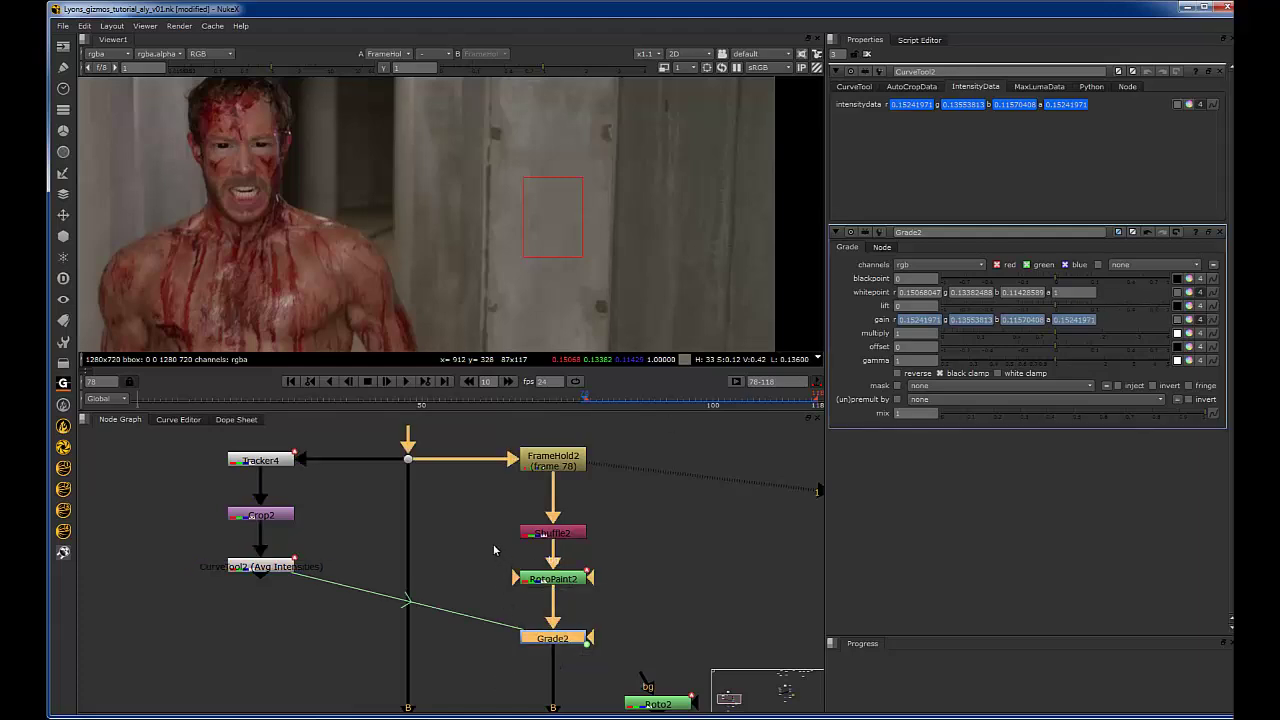
# View the final Merge and play frames 78-118, comparing the wall with the patch merge disabled and re-enabled
pyautogui.scroll(-4, 498, 508)
pyautogui.moveTo(491, 560); pyautogui.dragTo(507, 542, button='middle')
pyautogui.moveTo(508, 580); pyautogui.dragTo(456, 630)
pyautogui.press('1')
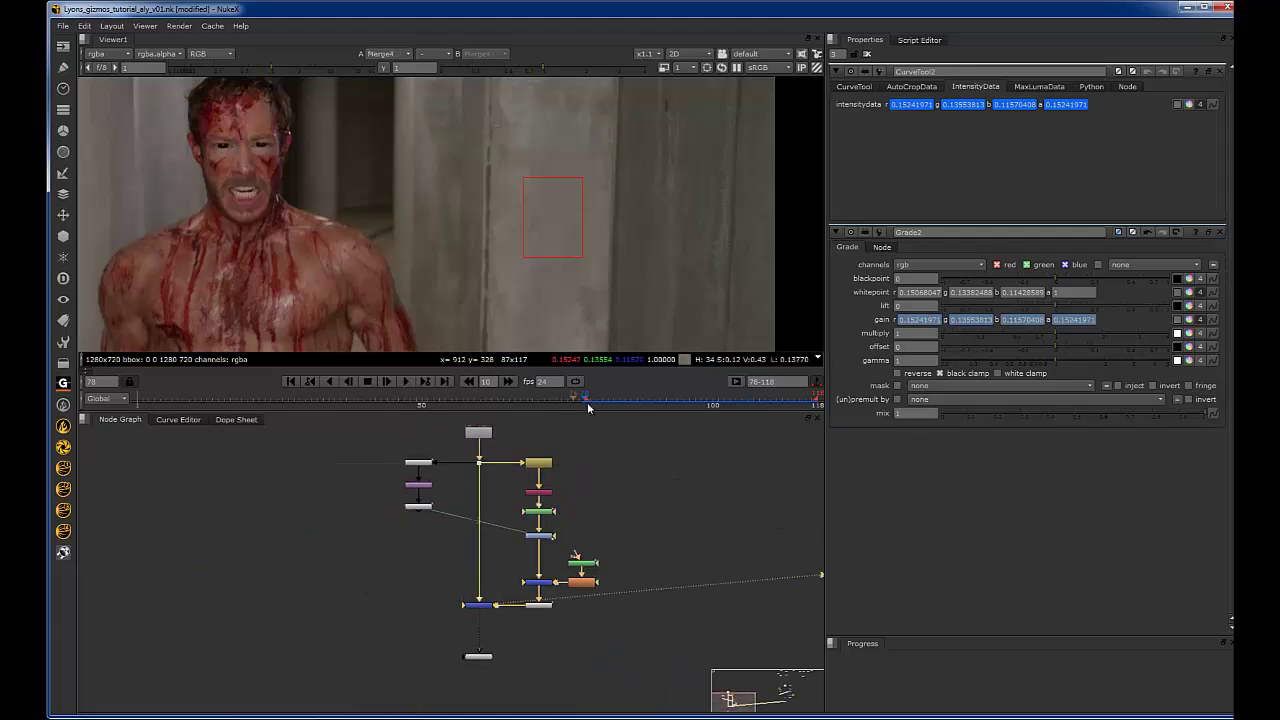
pyautogui.scroll(-3, 652, 213)
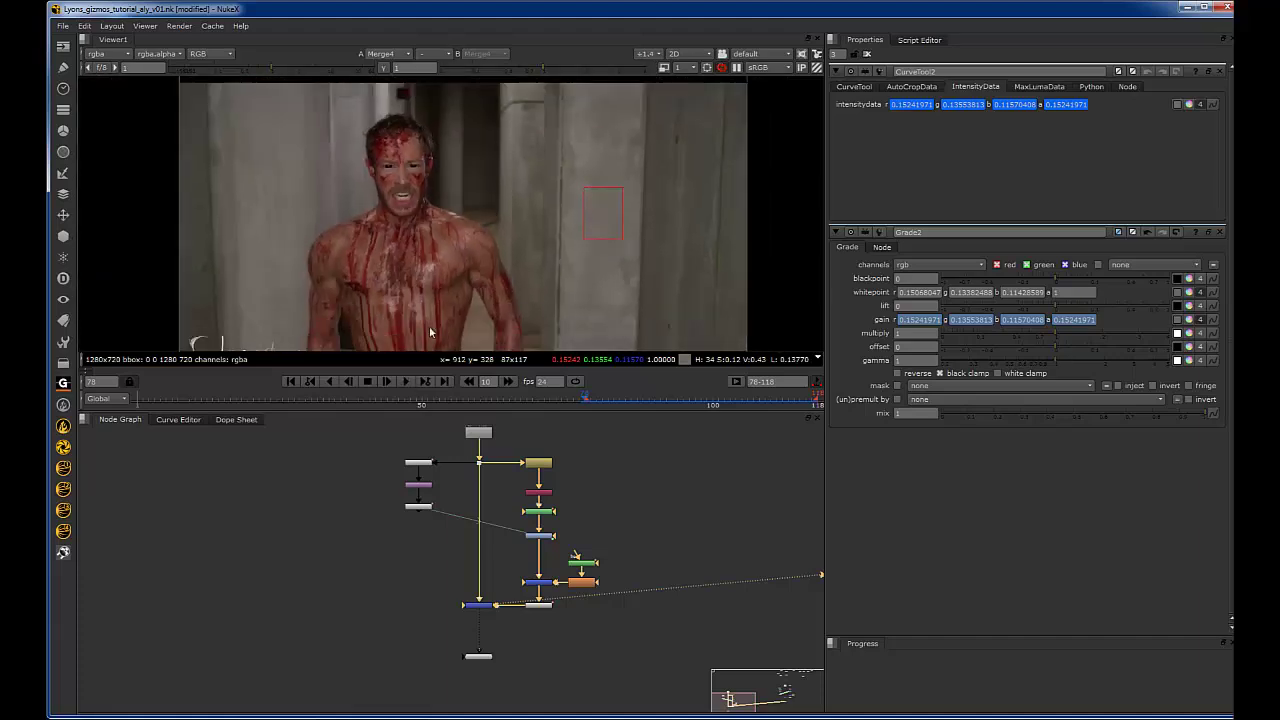
pyautogui.click(406, 381)
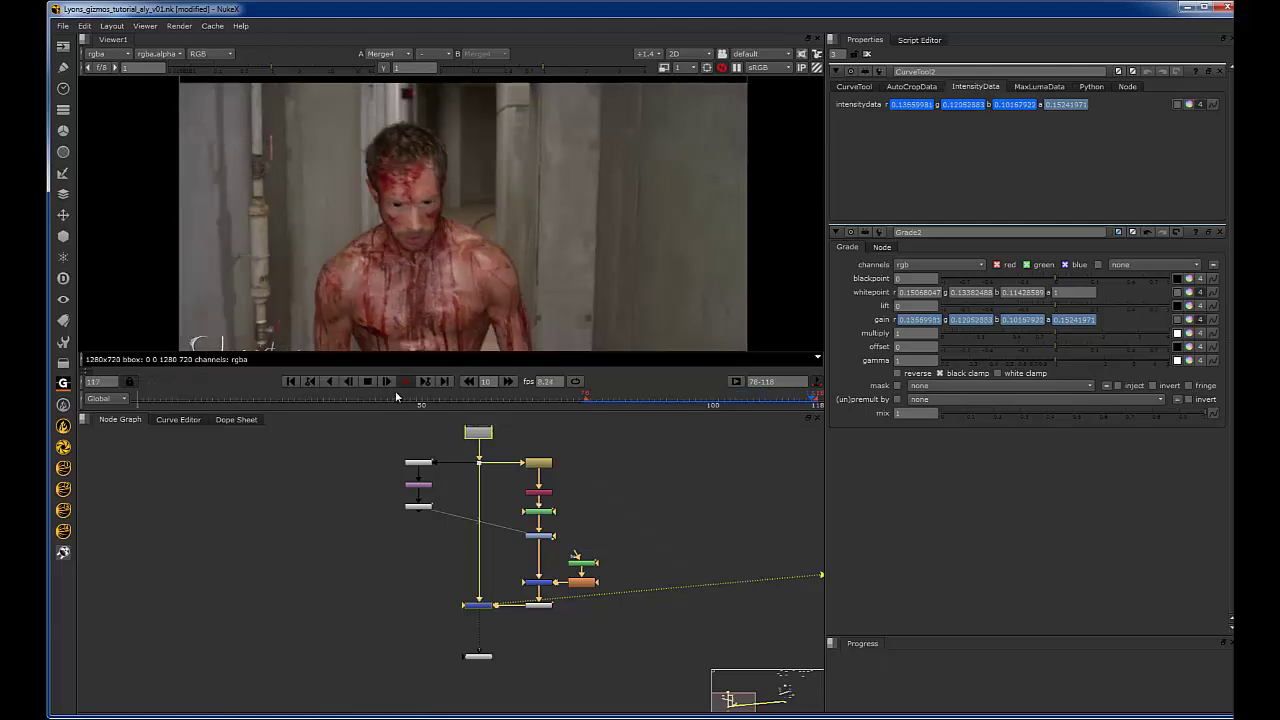
pyautogui.click(406, 381)
pyautogui.moveTo(440, 592); pyautogui.dragTo(506, 607)
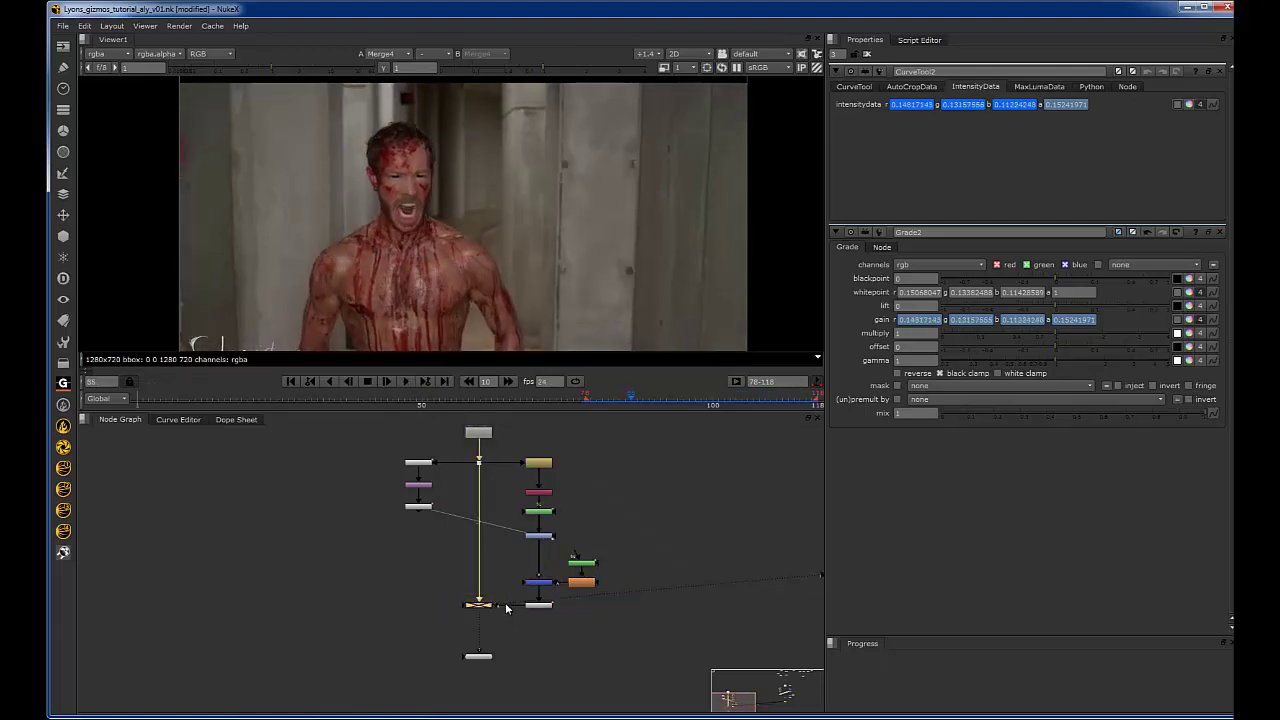
pyautogui.click(408, 381)
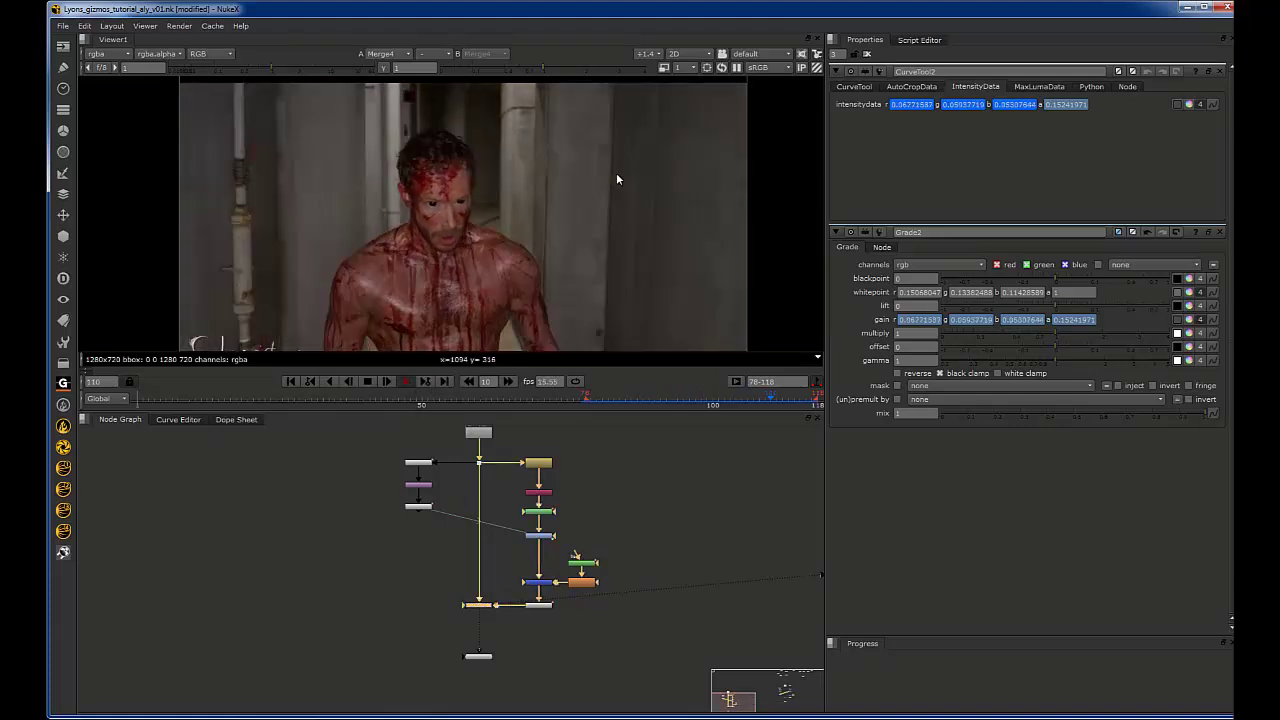